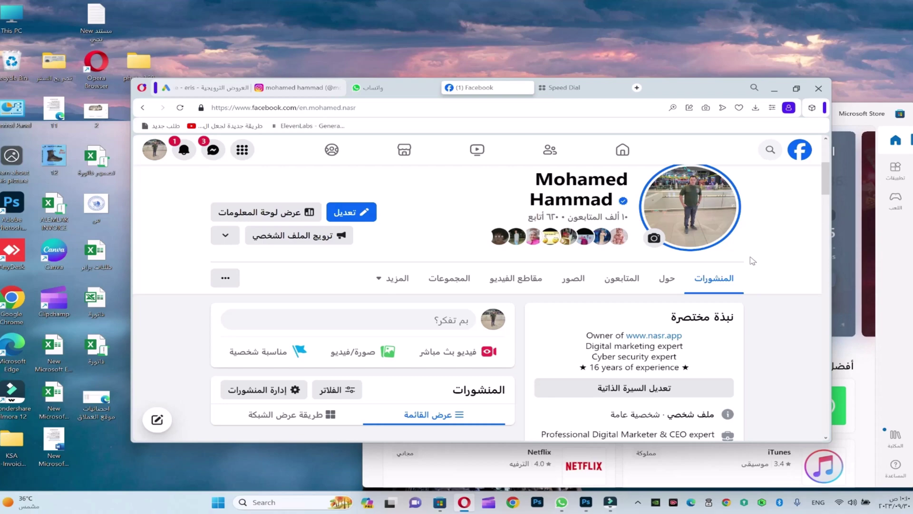
Maximize the browser window and look through the Facebook profile's posts to the "Paintings at the Metropolitan Museum of Art" 360 photo
double_click(704, 91)
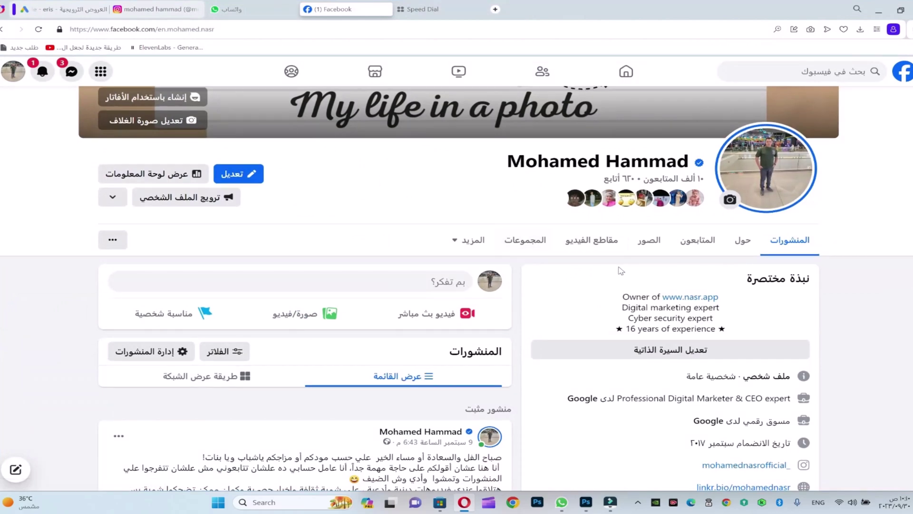
scroll(622, 274, down, 15)
scroll(627, 281, down, 15)
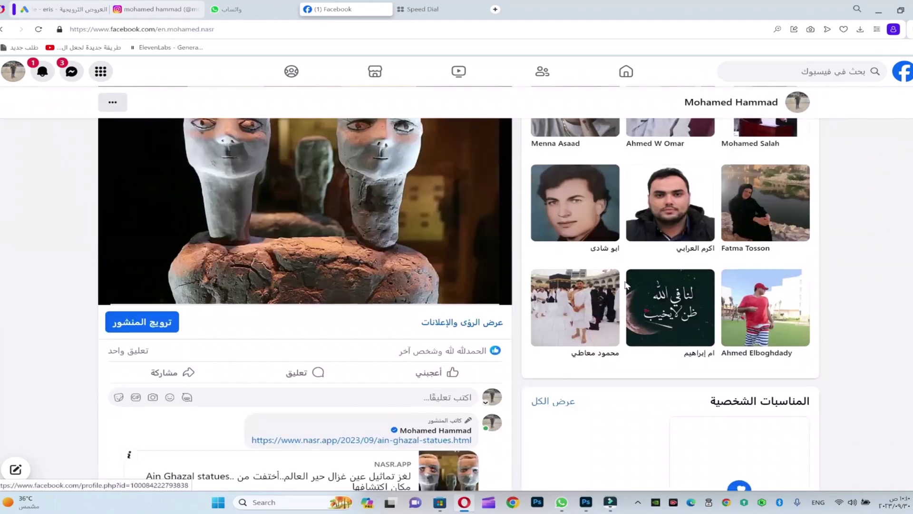
scroll(625, 289, down, 15)
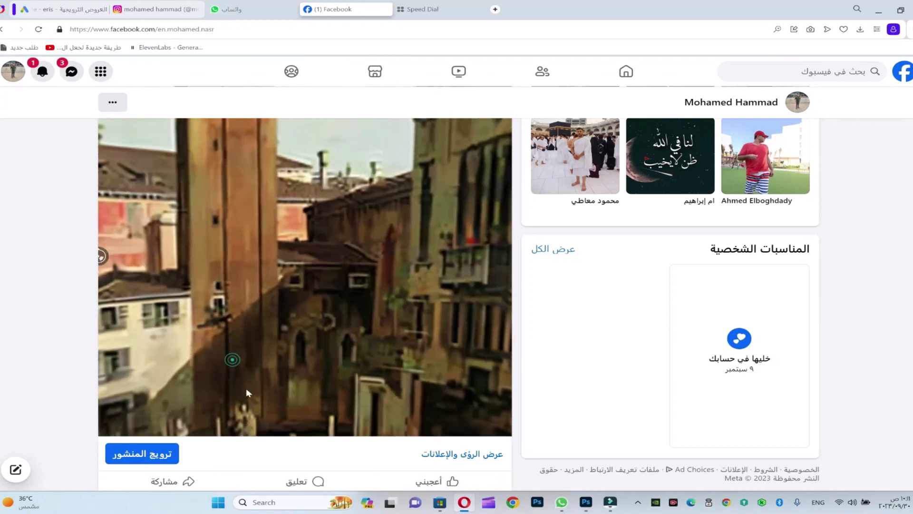
scroll(400, 353, up, 5)
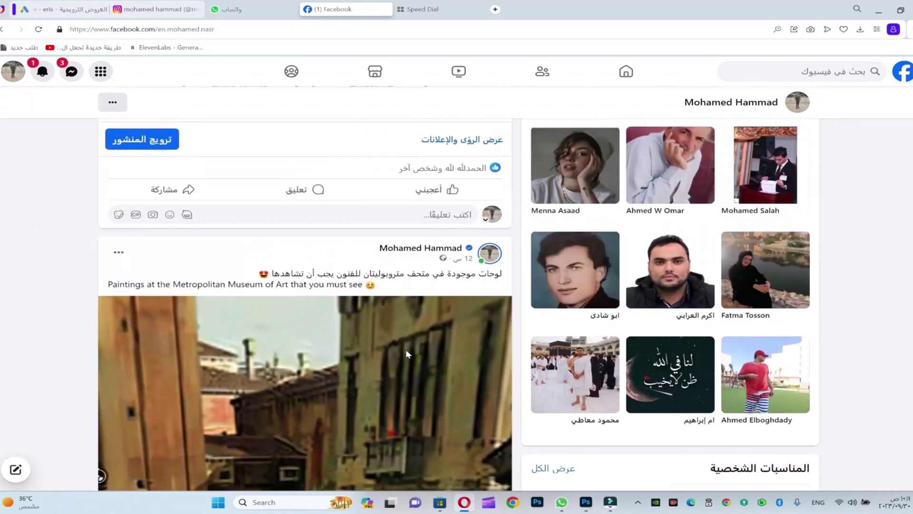
scroll(624, 188, down, 2)
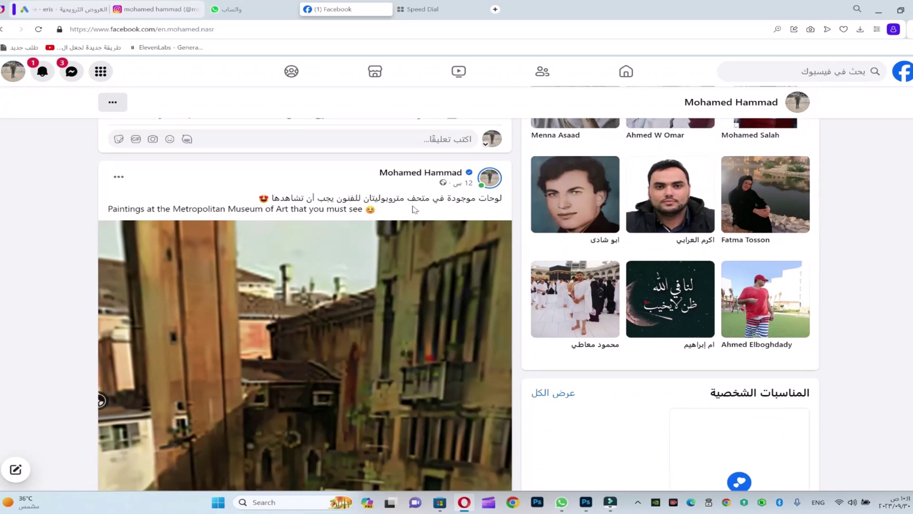
scroll(367, 195, down, 8)
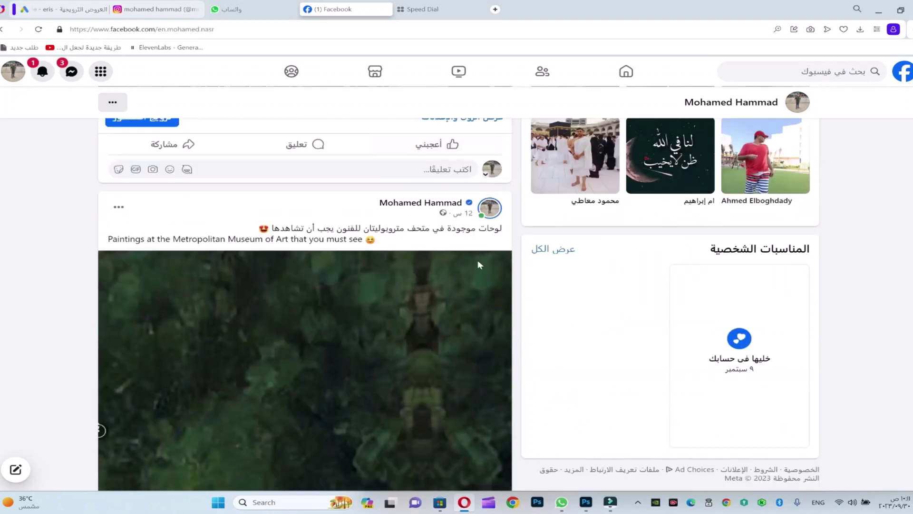
scroll(463, 300, up, 5)
scroll(495, 301, down, 6)
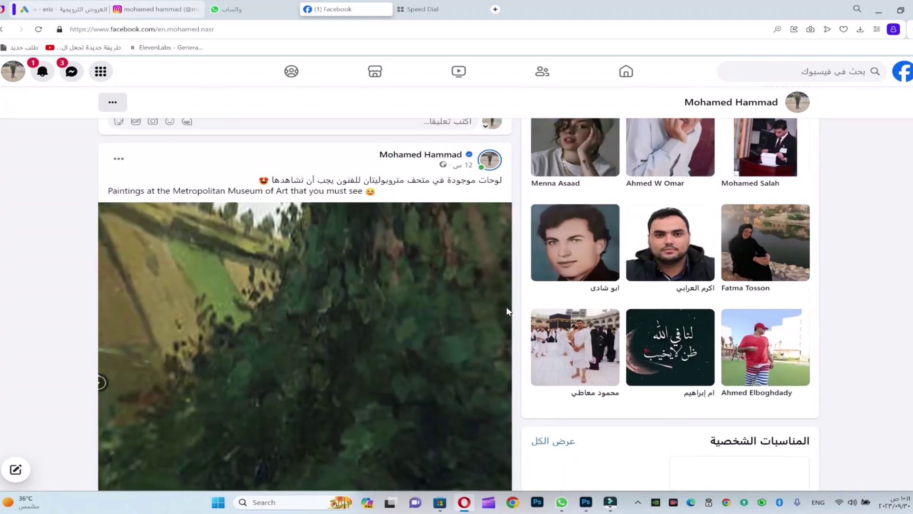
scroll(431, 245, down, 2)
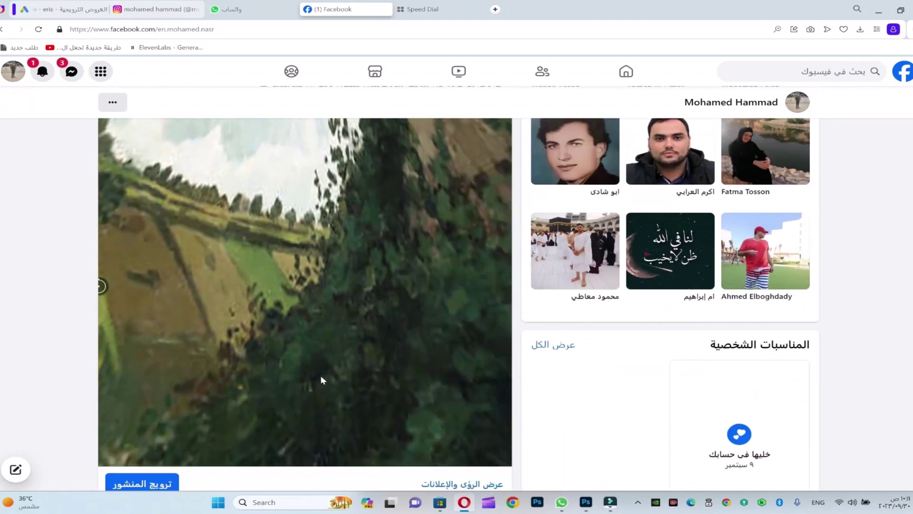
scroll(452, 285, up, 2)
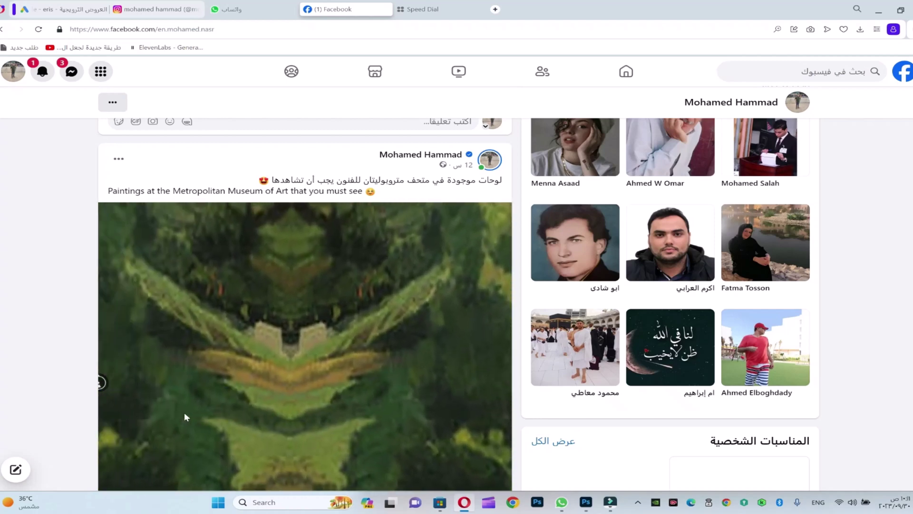
Examine the 360-degree view of the Metropolitan Museum painting in the Facebook post from different angles
click(151, 356)
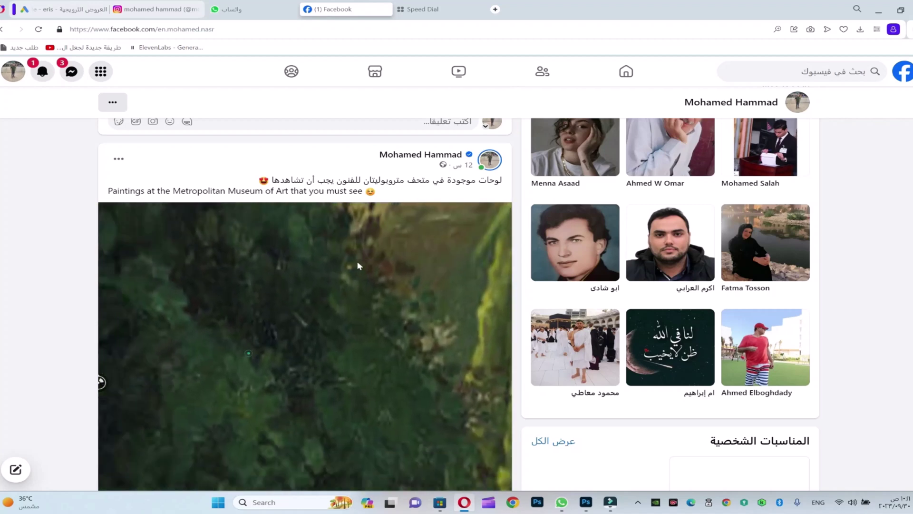
click(127, 332)
scroll(374, 325, down, 3)
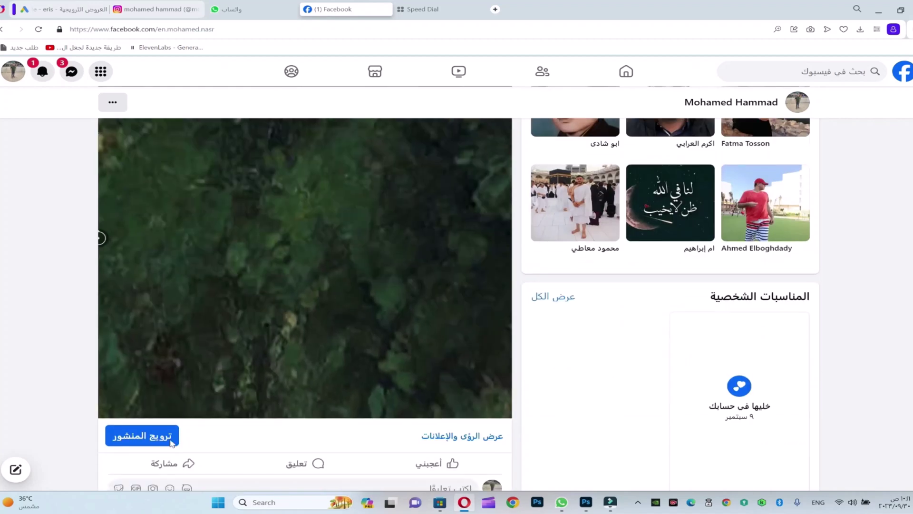
scroll(383, 400, down, 8)
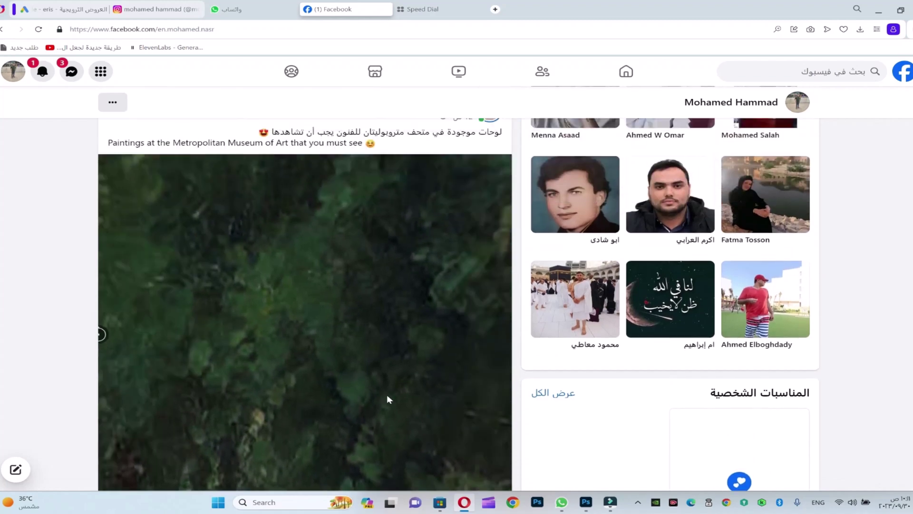
scroll(376, 399, up, 2)
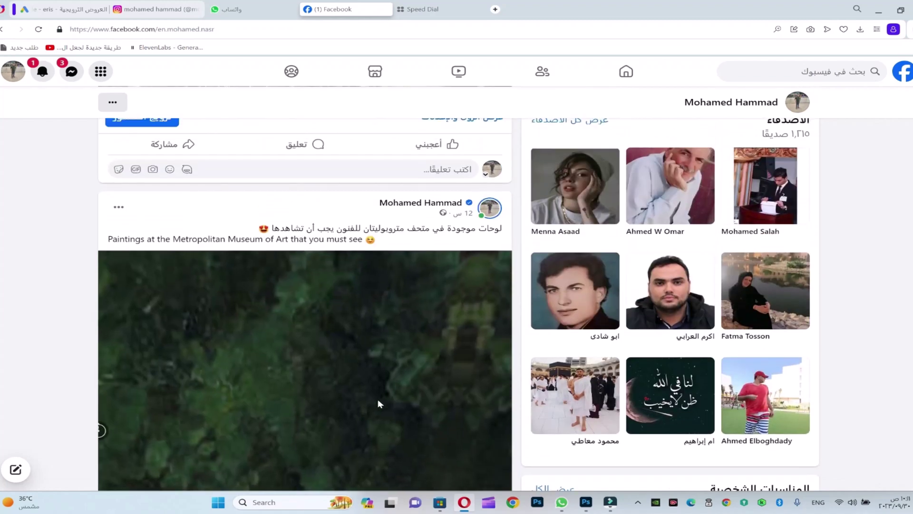
scroll(295, 366, down, 2)
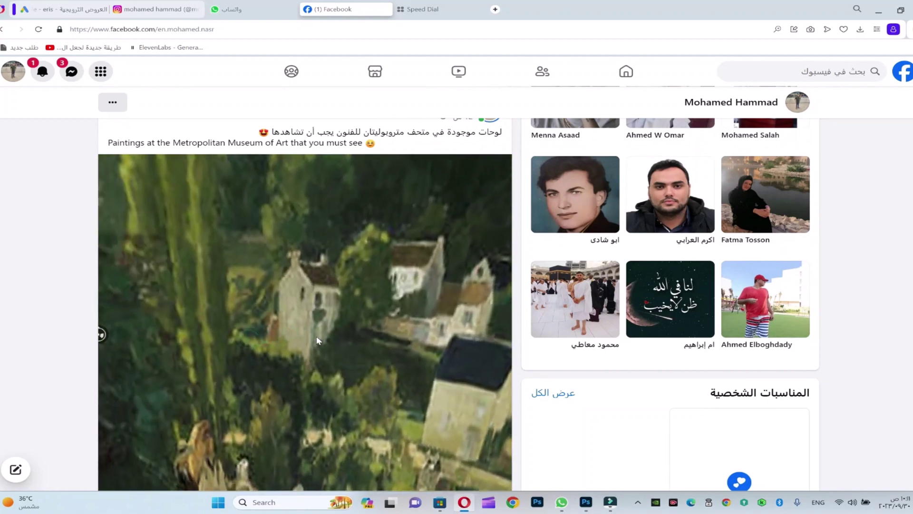
scroll(309, 338, down, 1)
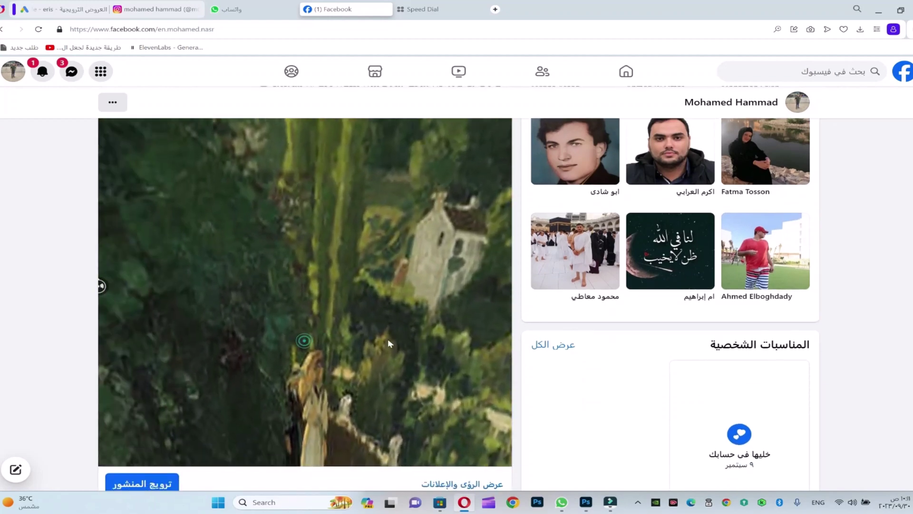
scroll(376, 365, down, 4)
scroll(378, 366, up, 7)
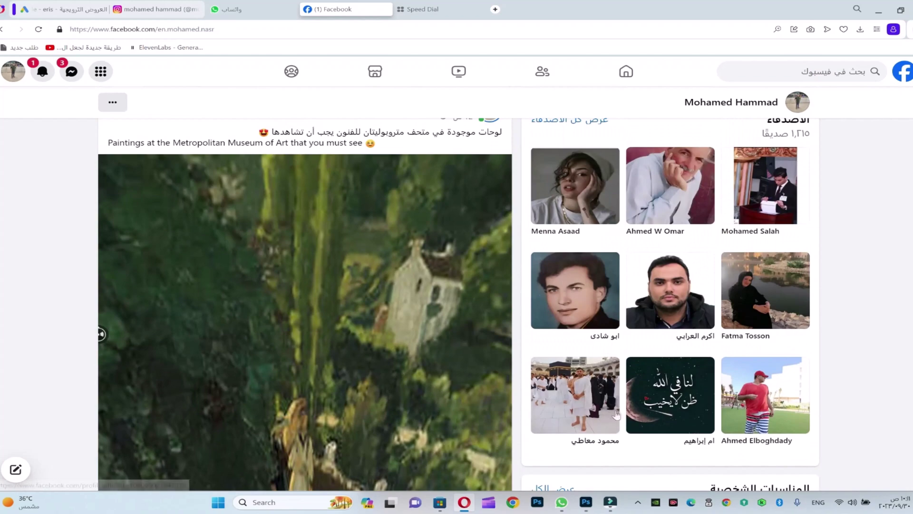
Minimize the open windows and move the photo 360 folder to an empty area of the desktop
click(586, 504)
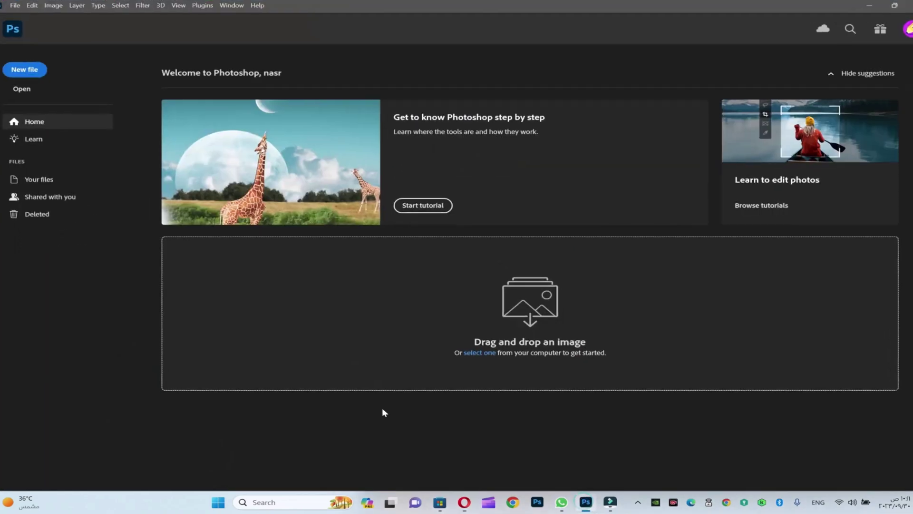
click(869, 5)
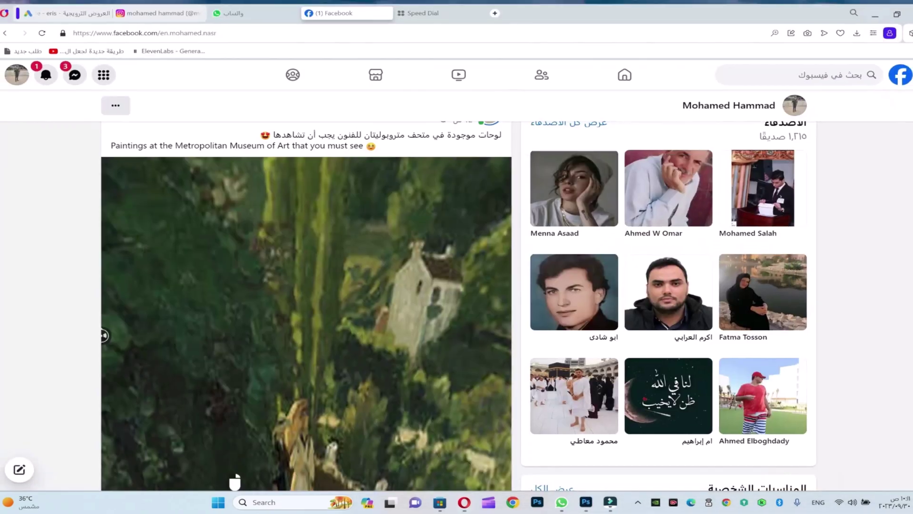
click(869, 5)
drag(140, 61, 271, 65)
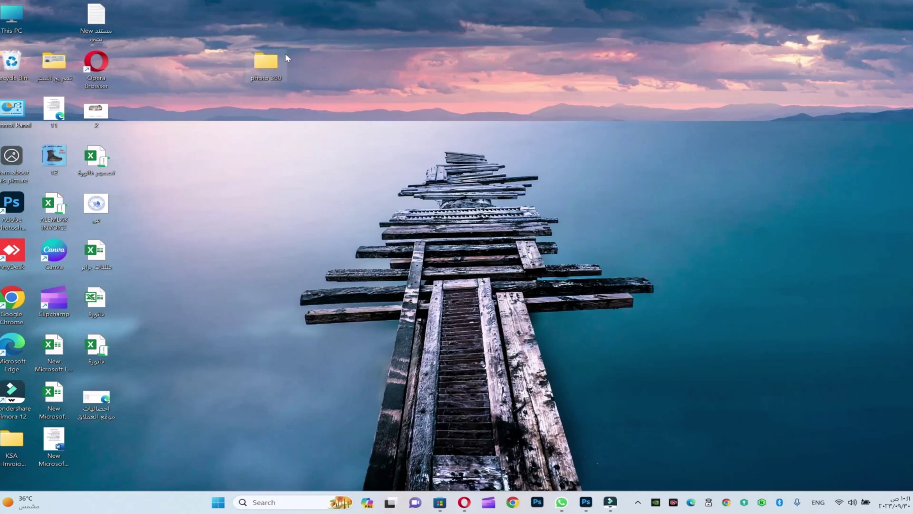
Switch to Photoshop and open the Template PSD from the nested photo 360 folder on the Desktop
click(586, 502)
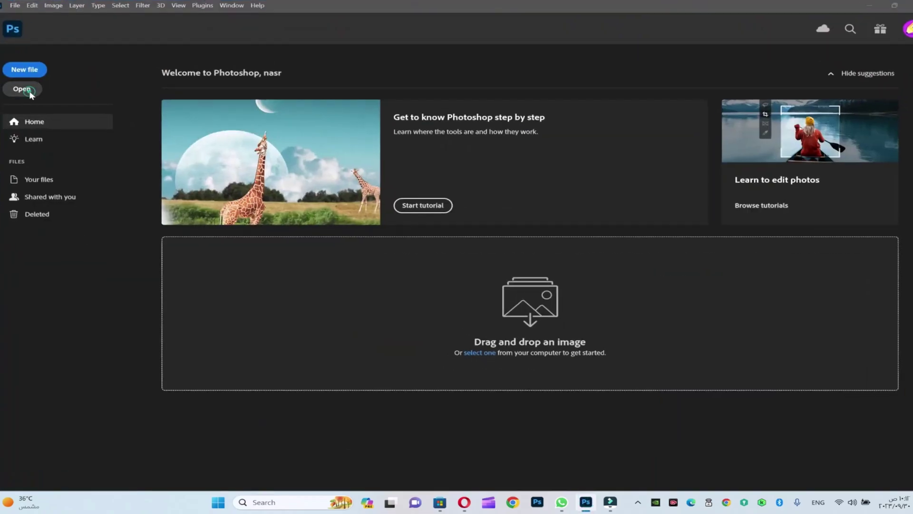
click(30, 94)
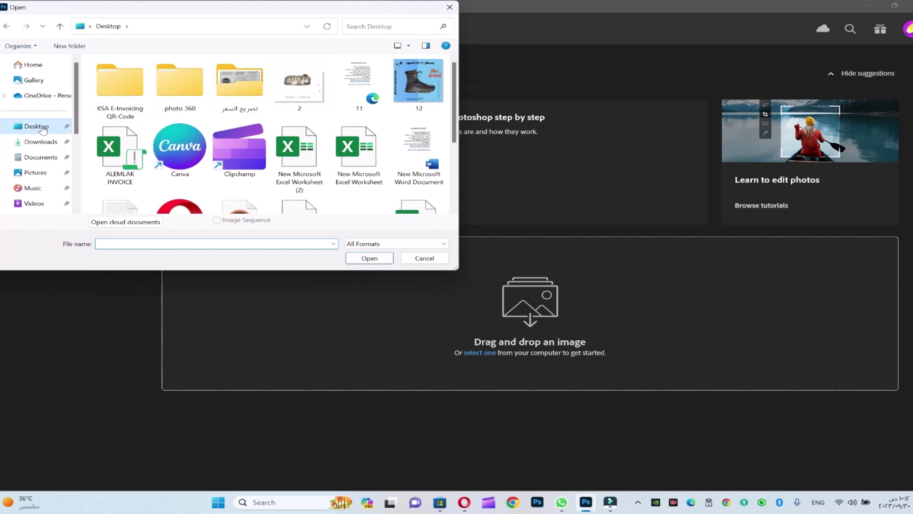
scroll(314, 138, down, 2)
scroll(350, 200, up, 2)
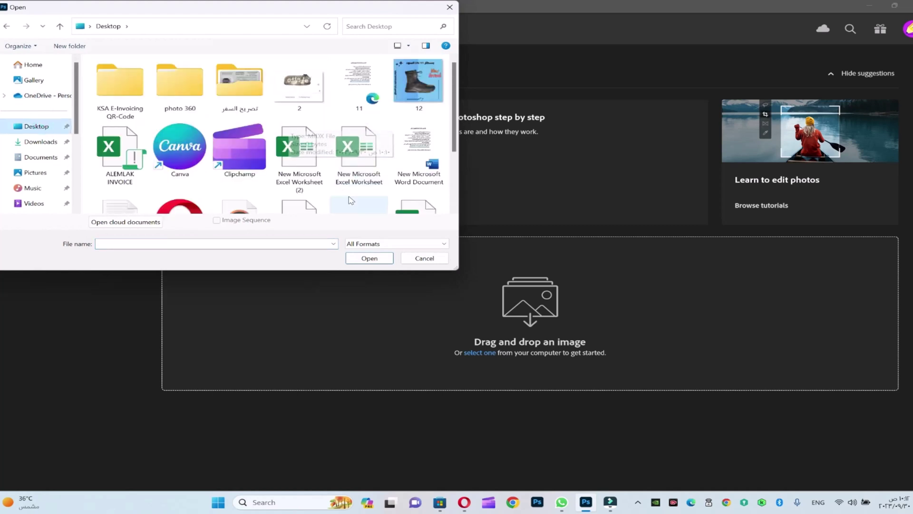
double_click(186, 78)
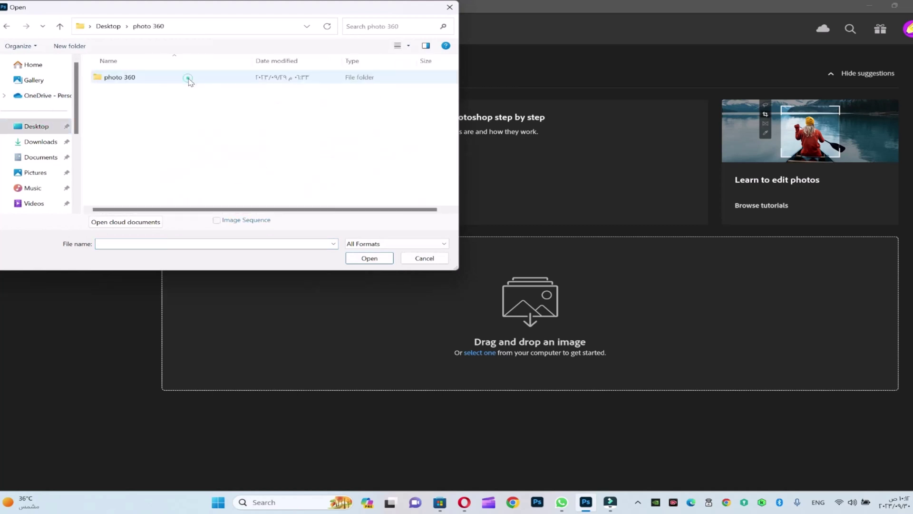
double_click(188, 79)
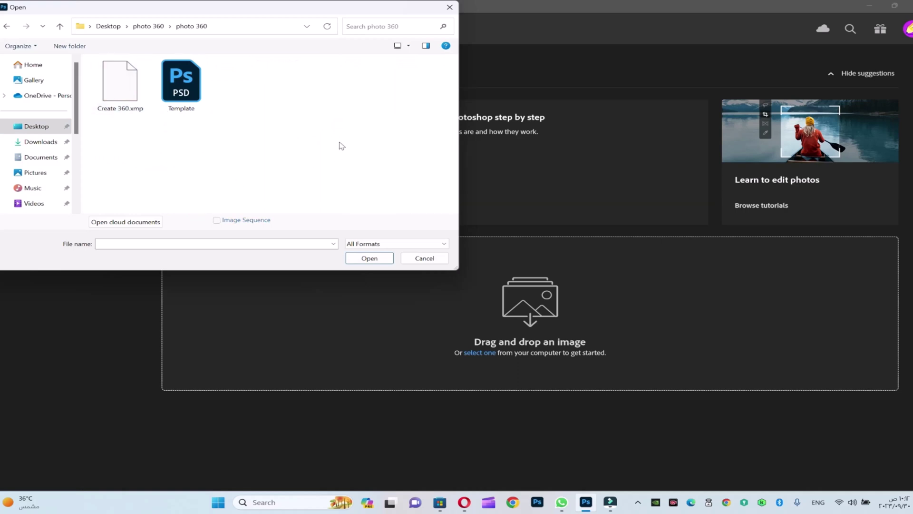
click(193, 93)
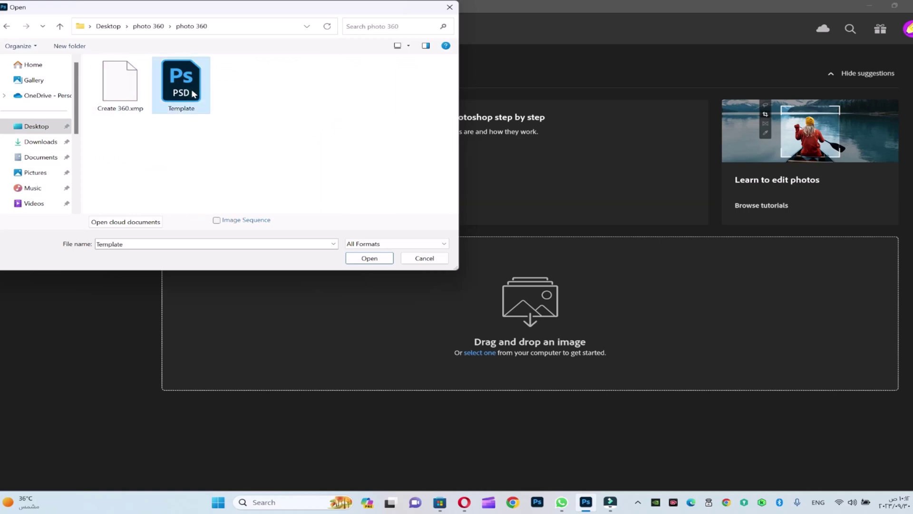
double_click(193, 93)
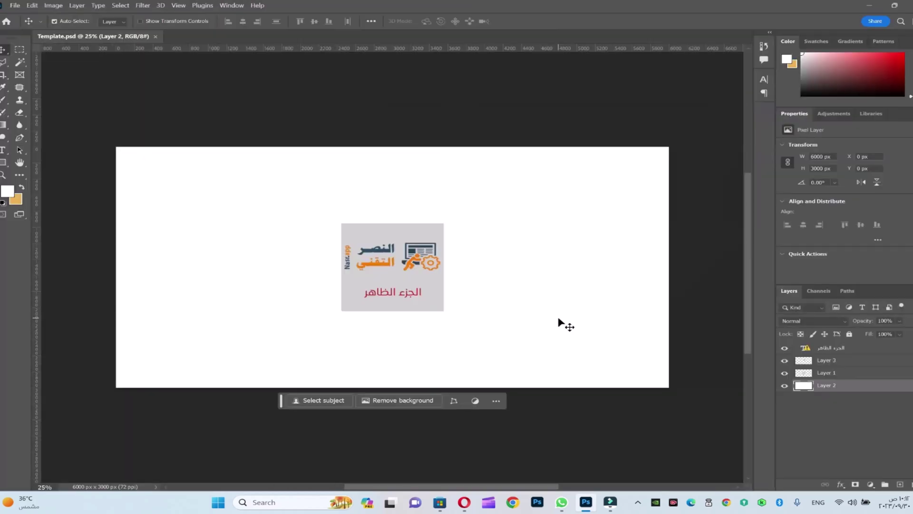
Delete the Arabic text layer, Layer 3 and Layer 1, keeping only the white Layer 2
click(707, 412)
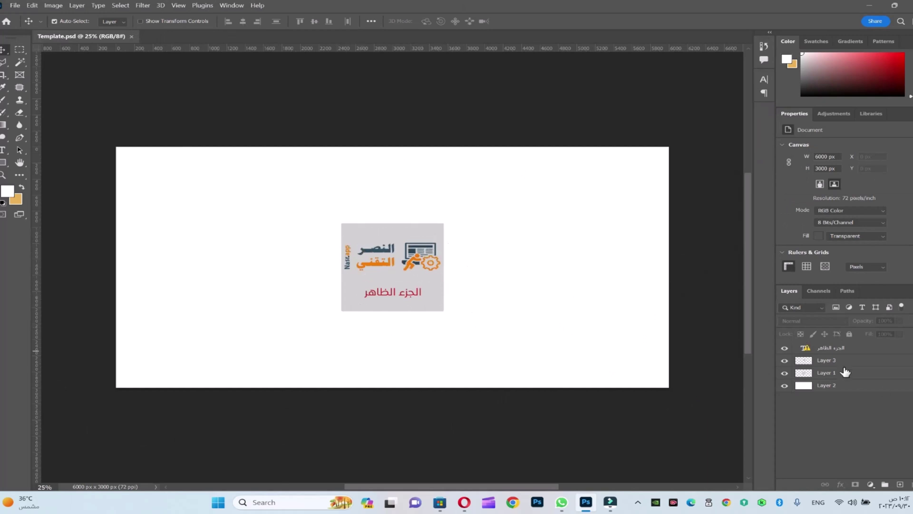
click(827, 348)
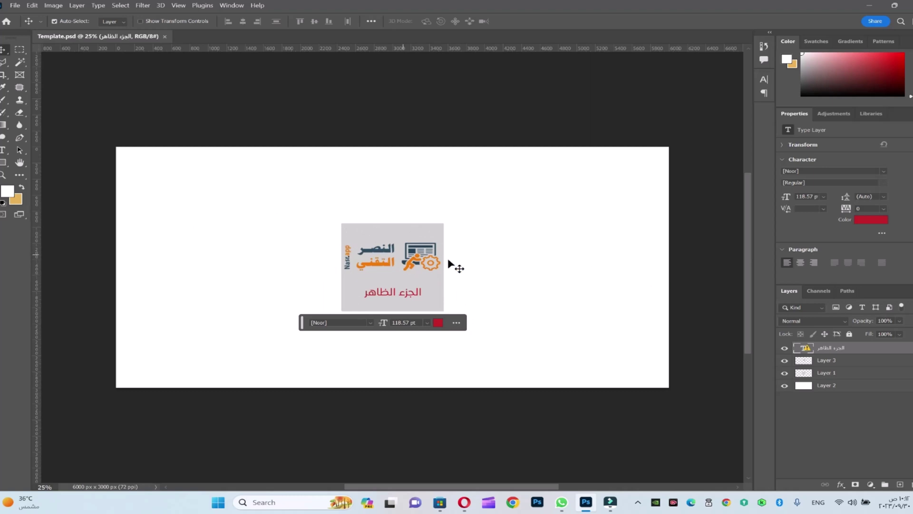
key(Delete)
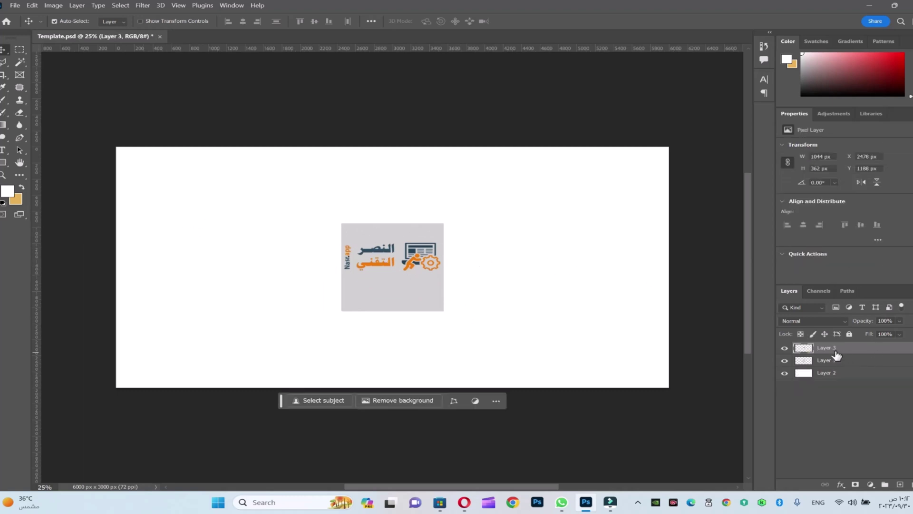
key(Delete)
key(Delete)
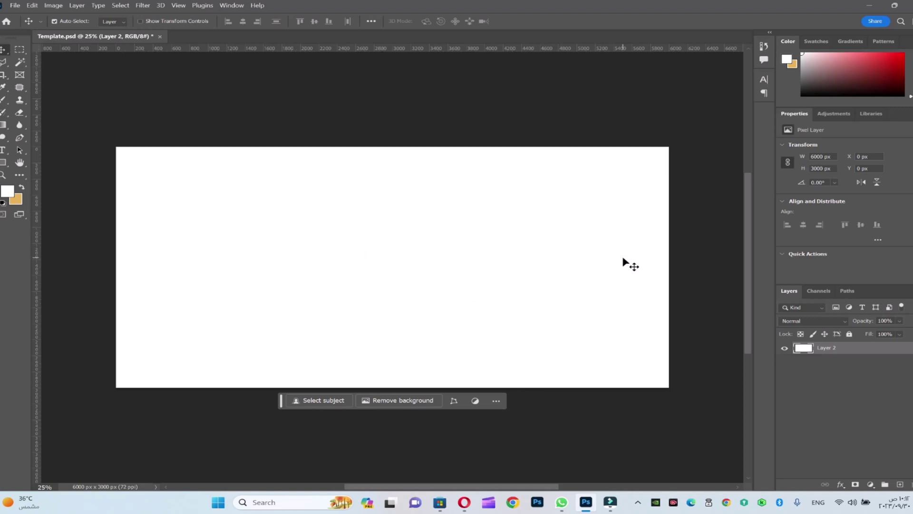
Switch to Chrome, maximize it and search Google Images for "منظر طبيعي" in a new tab
click(512, 503)
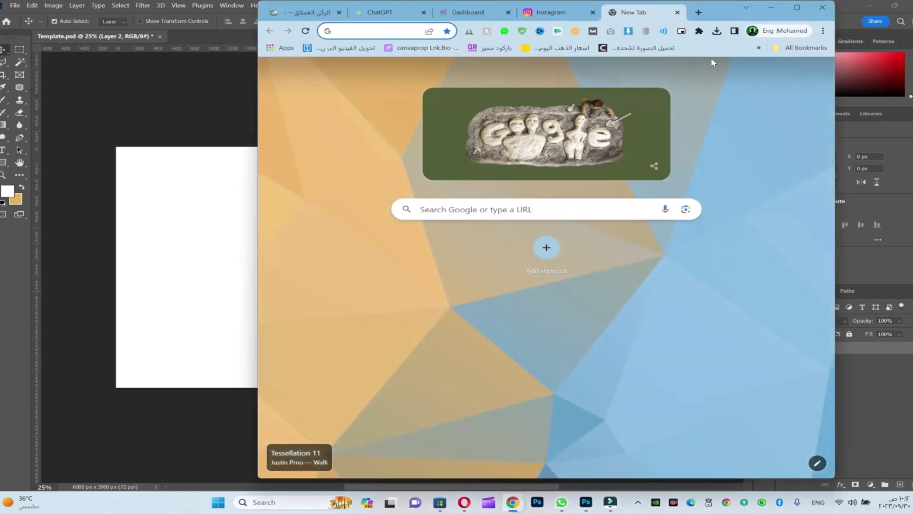
click(797, 7)
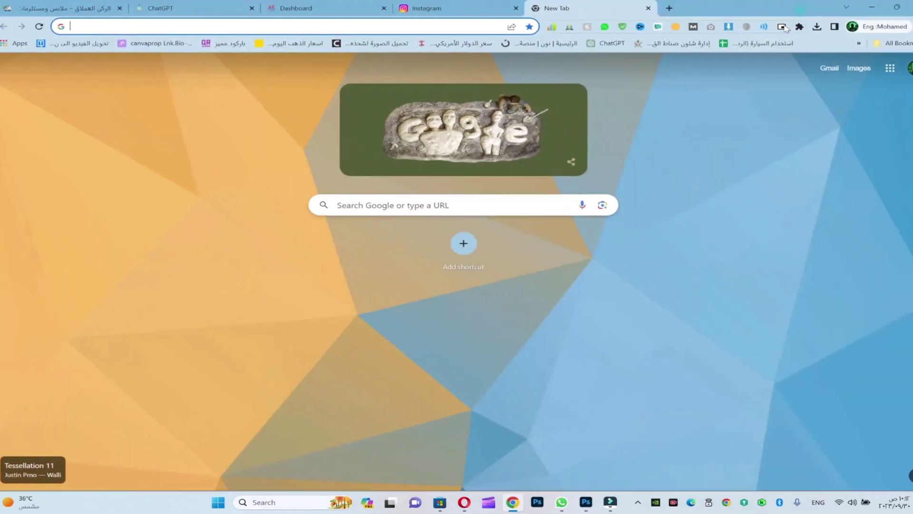
click(668, 8)
text(ش)
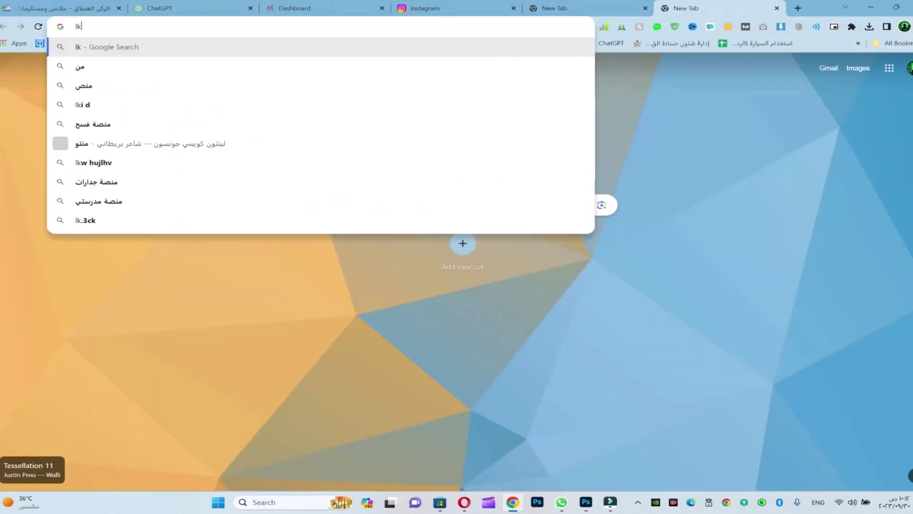
key(BackSpace)
key(alt+shift)
text(منظر طبيعي)
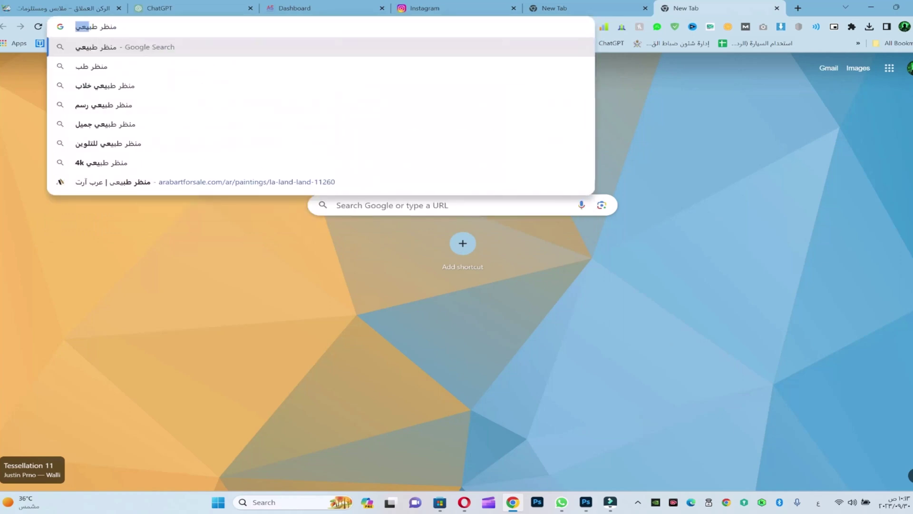
key(Return)
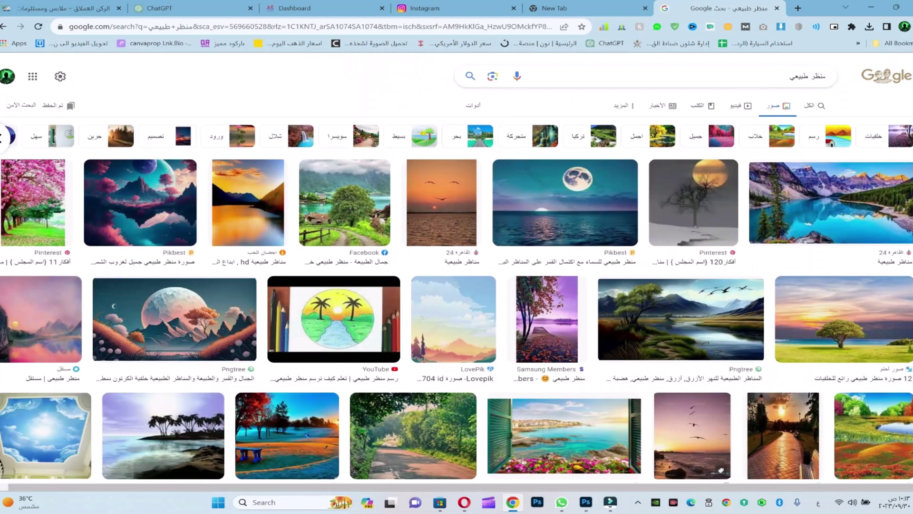
Refine the Google Images search to "منظر طبيعي 4k"
click(715, 72)
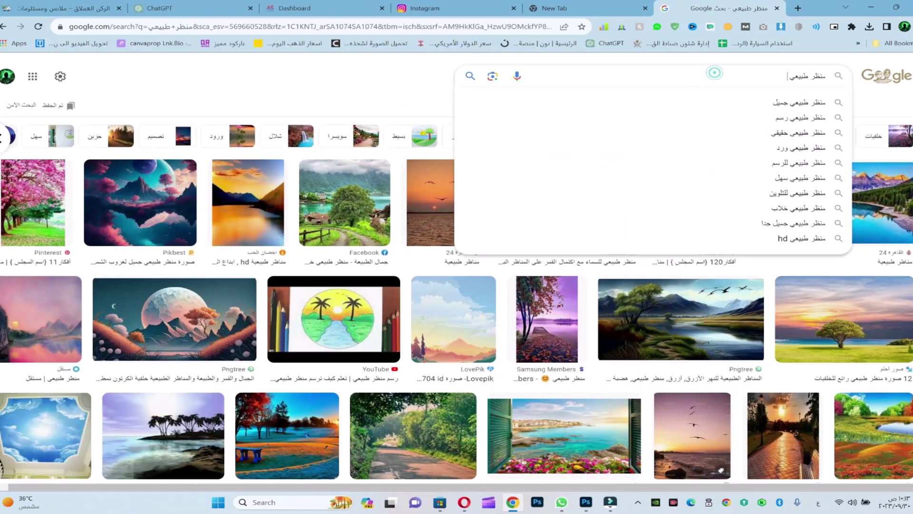
key(alt+shift)
text(k)
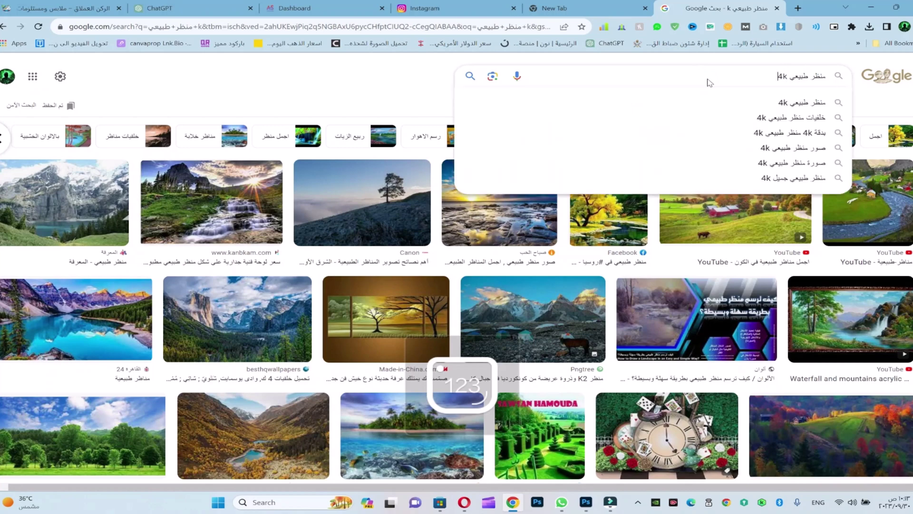
key(Return)
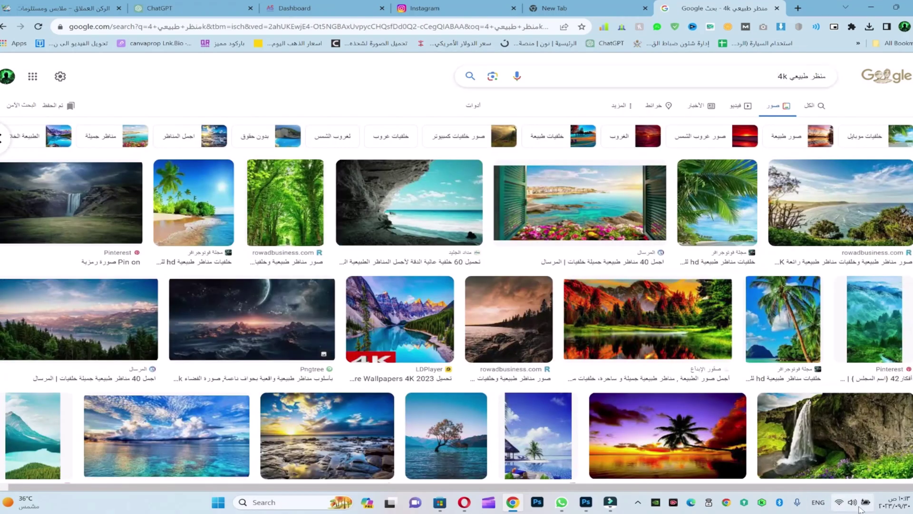
Open the Top4um source page of the purple palm-tree sunset result and look through its wallpapers
scroll(475, 275, down, 3)
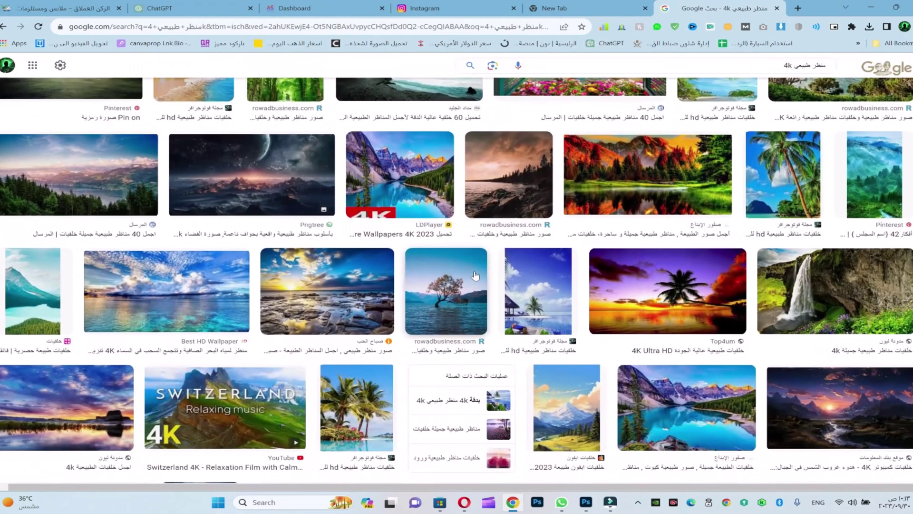
click(691, 293)
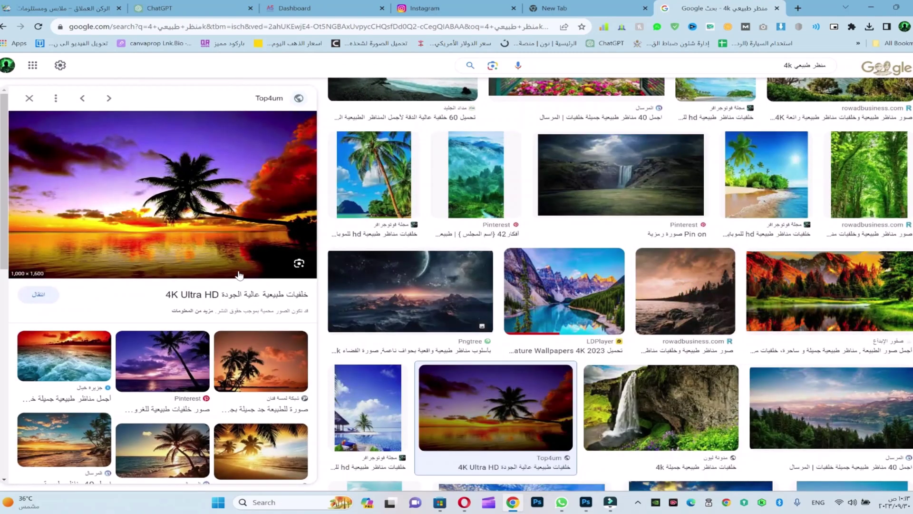
click(250, 295)
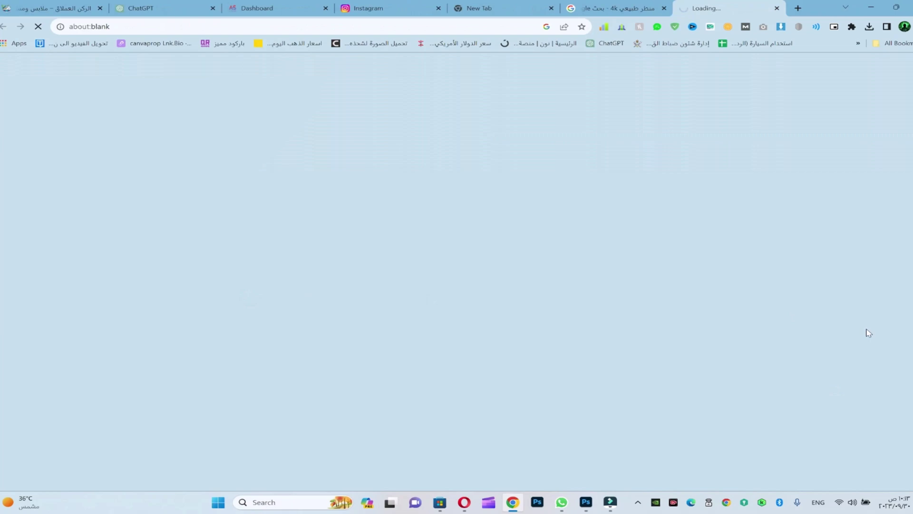
scroll(869, 335, down, 6)
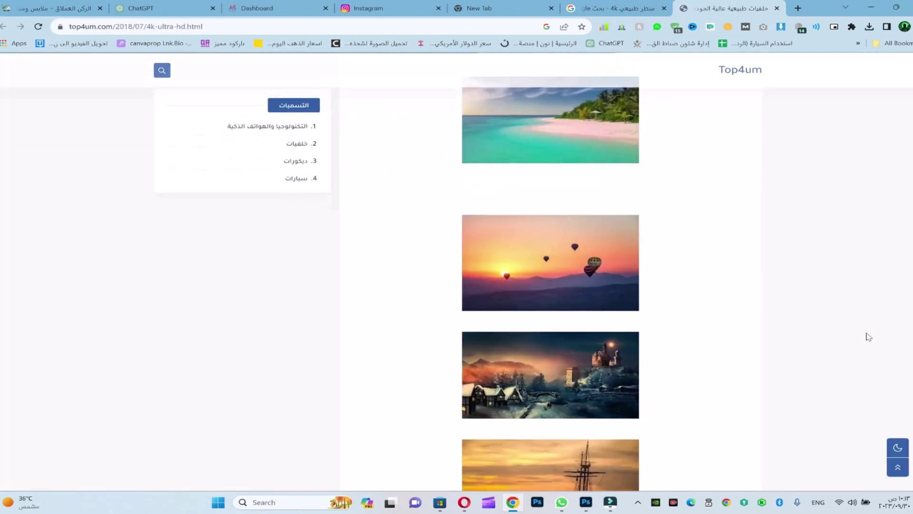
scroll(869, 336, down, 15)
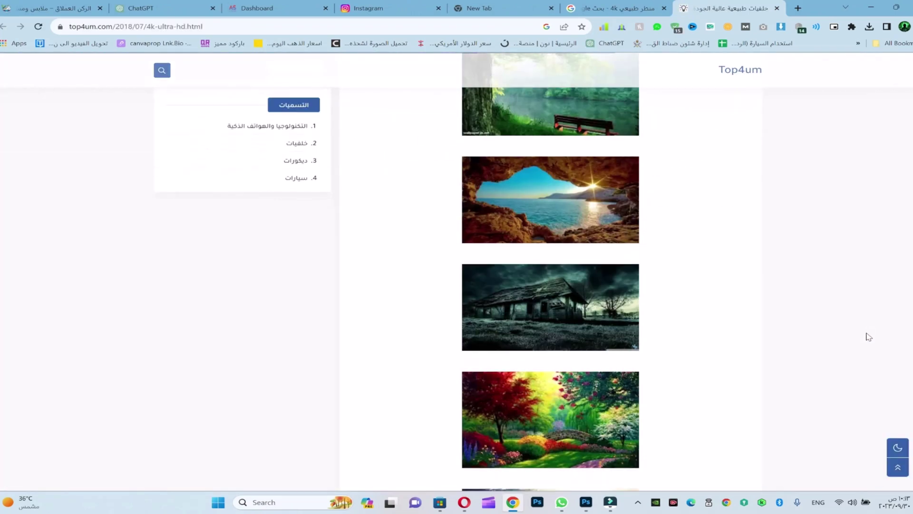
scroll(869, 337, down, 6)
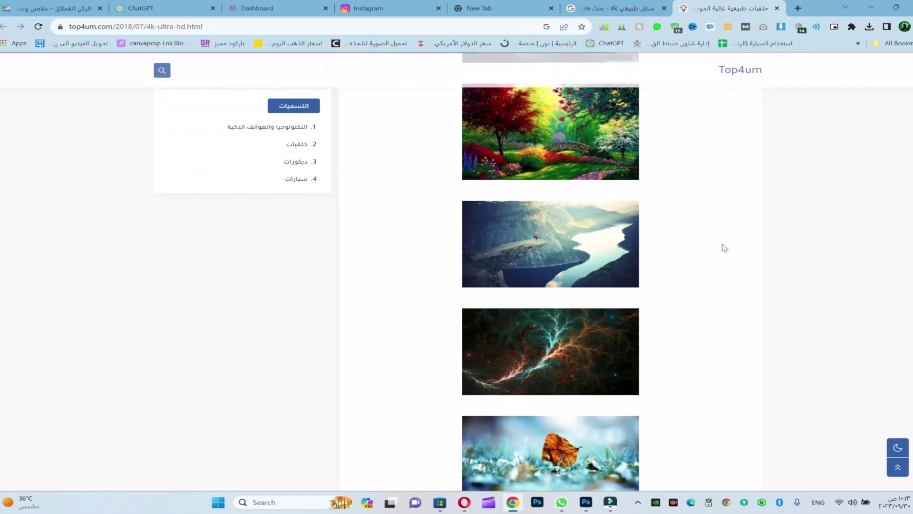
Preview the garden wallpaper with the stone bridge at full size in a separate tab, and close it
right_click(564, 150)
click(611, 233)
click(735, 8)
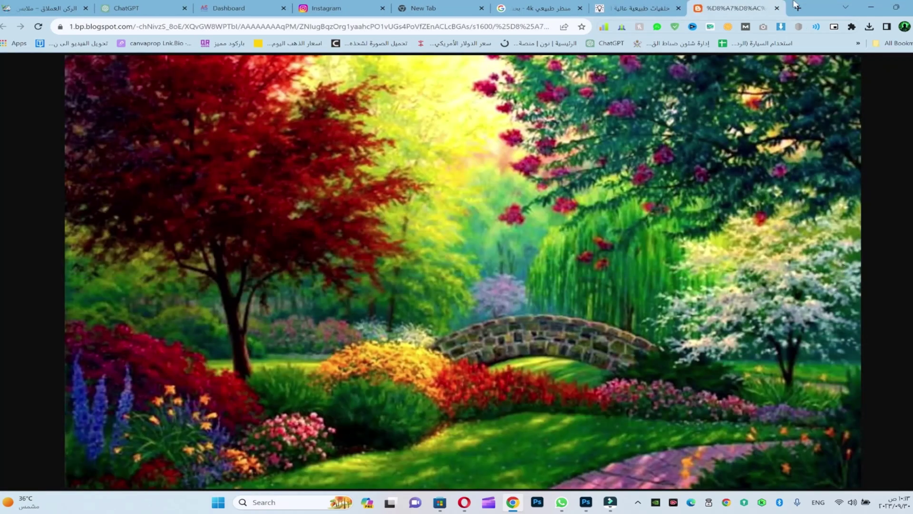
click(777, 8)
Find the yellow autumn tree avenue wallpaper further down the page and open it in a new tab
scroll(697, 278, down, 10)
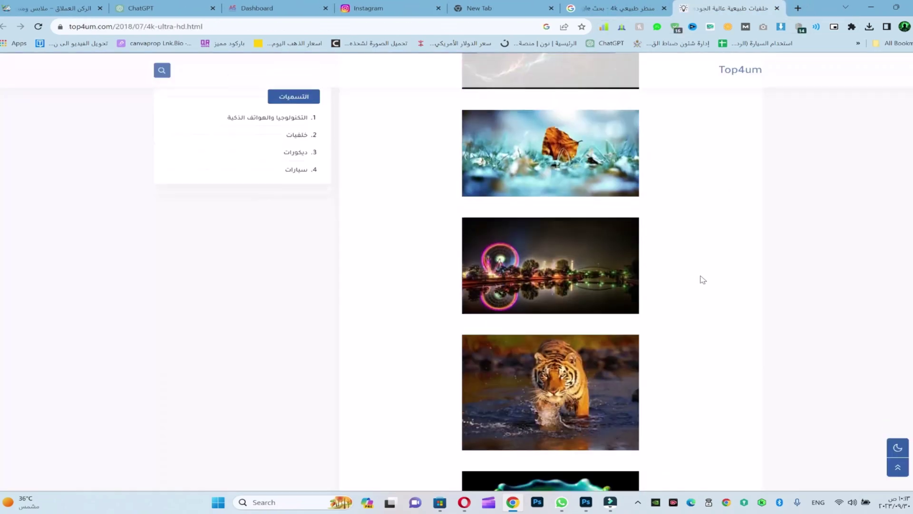
scroll(704, 279, down, 5)
right_click(537, 148)
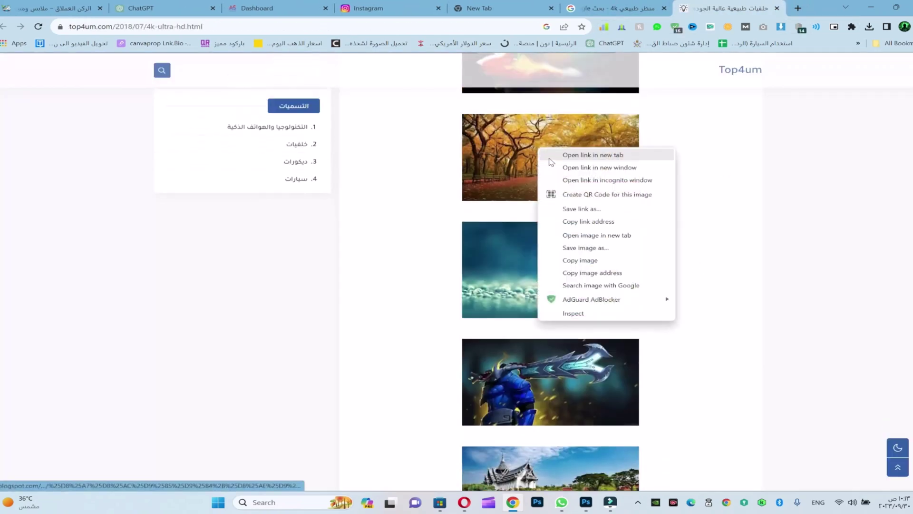
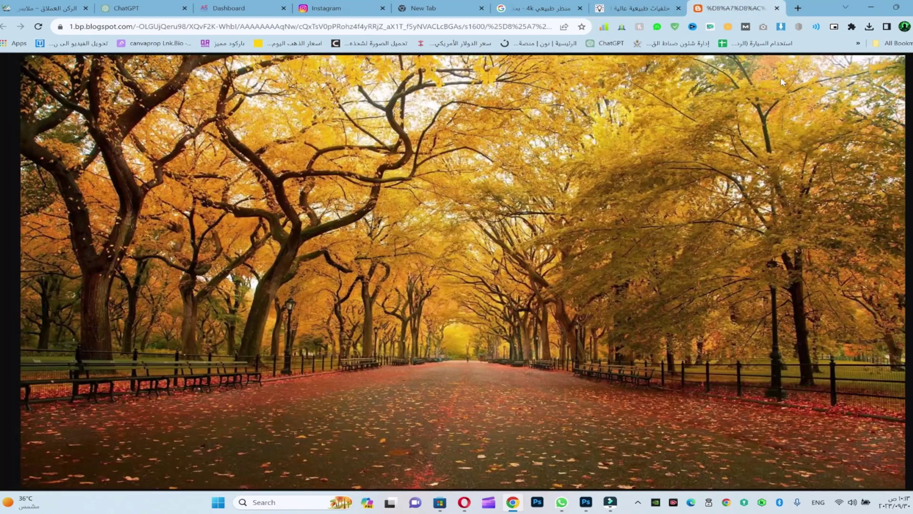
Save the autumn tree avenue image to the Desktop with the file name 1 and close its tab
right_click(404, 185)
click(437, 204)
text(1)
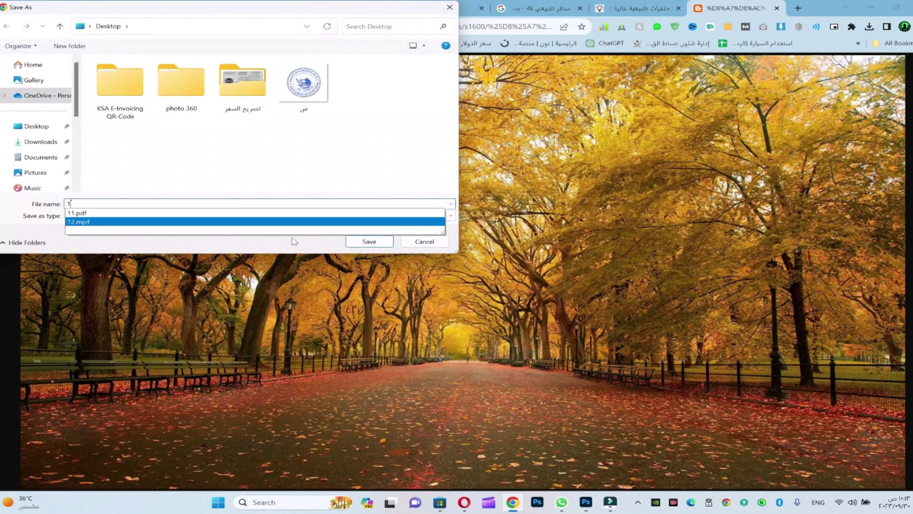
click(376, 242)
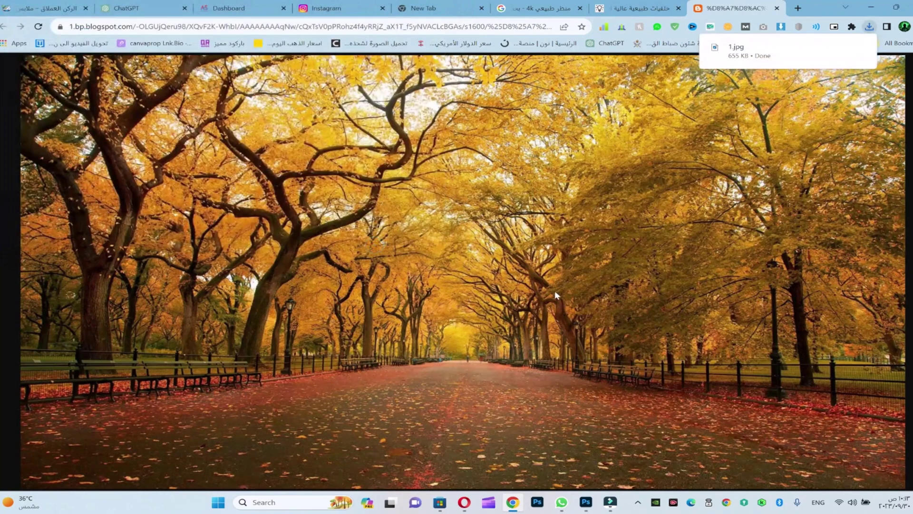
key(ctrl+w)
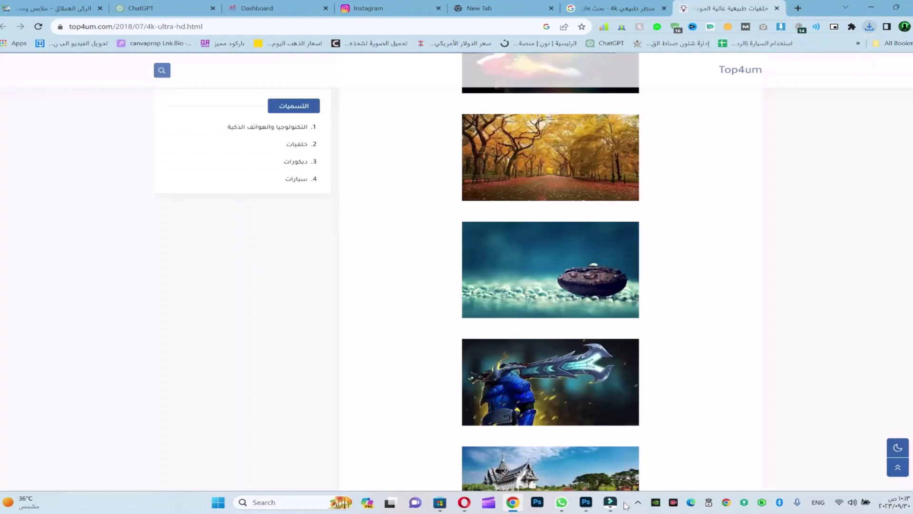
Switch to Photoshop and open 1.jpg from the Desktop
click(586, 503)
click(15, 5)
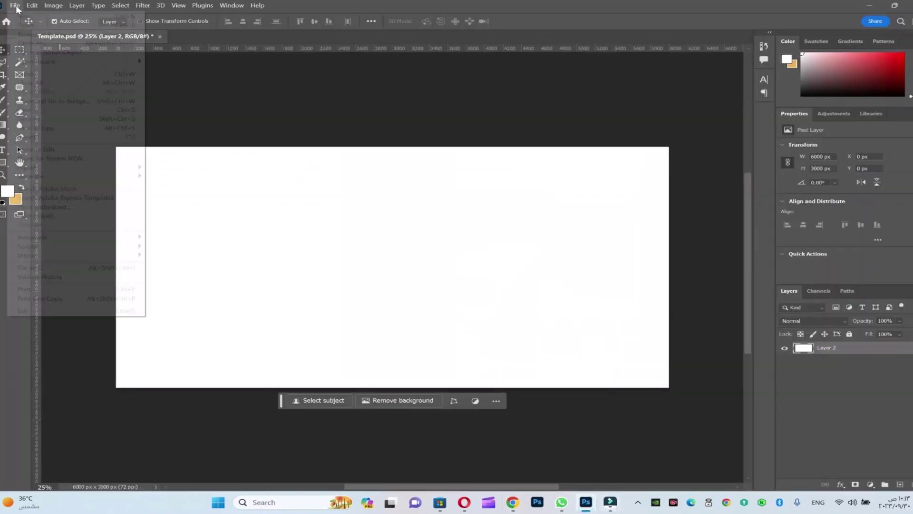
click(24, 25)
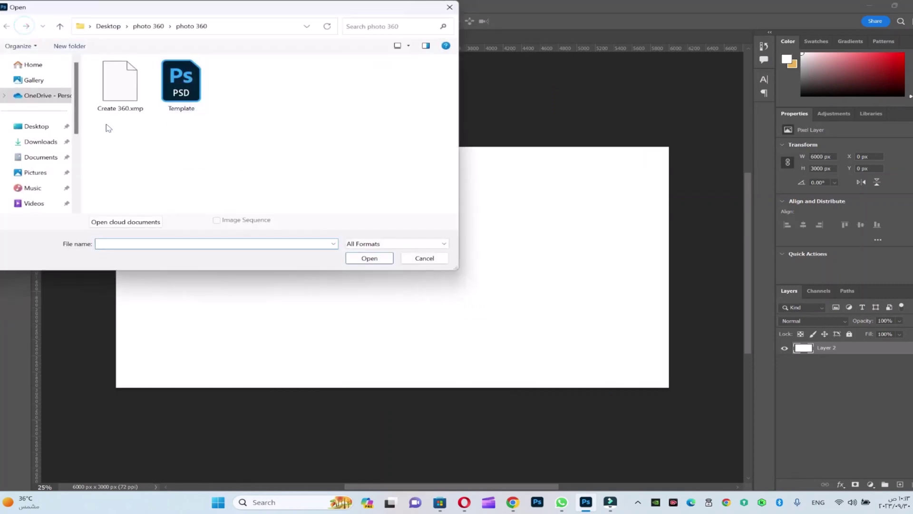
click(35, 126)
double_click(295, 78)
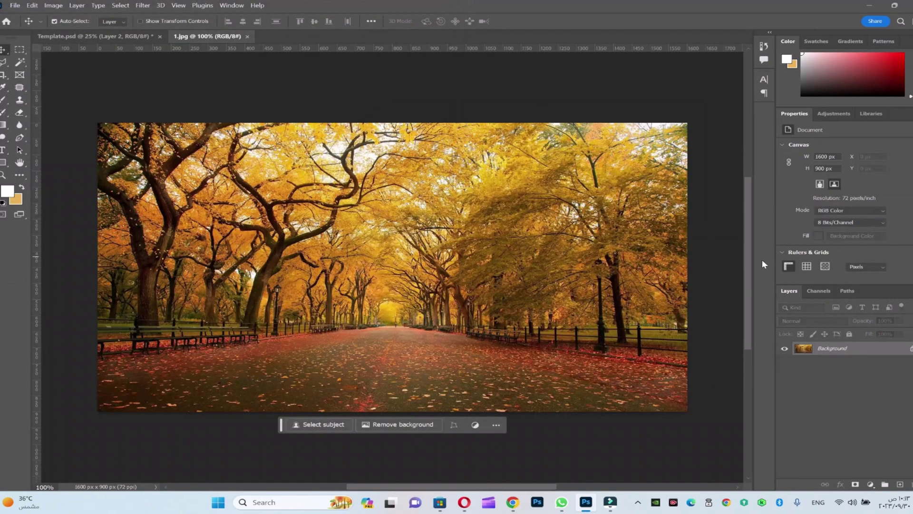
Copy the entire 1.jpg image and paste it into Template.psd as a new layer
key(ctrl+a)
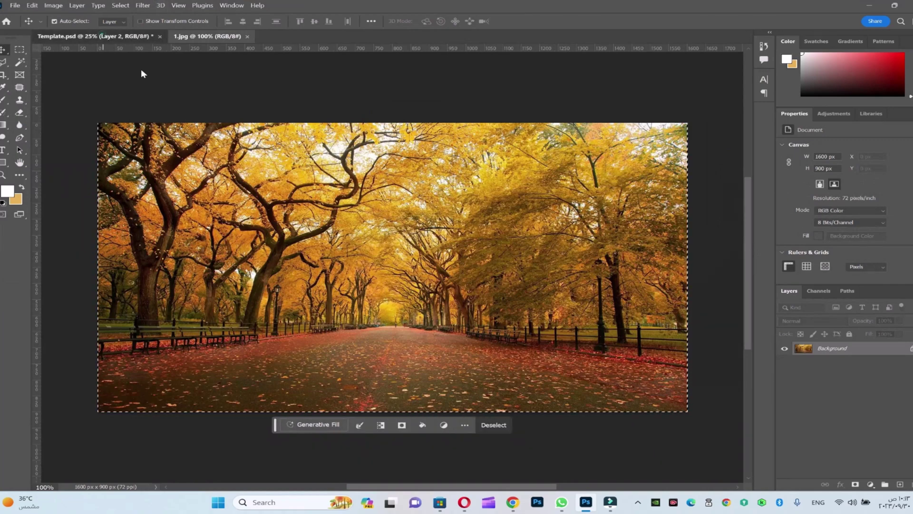
key(ctrl+c)
click(95, 36)
key(ctrl+v)
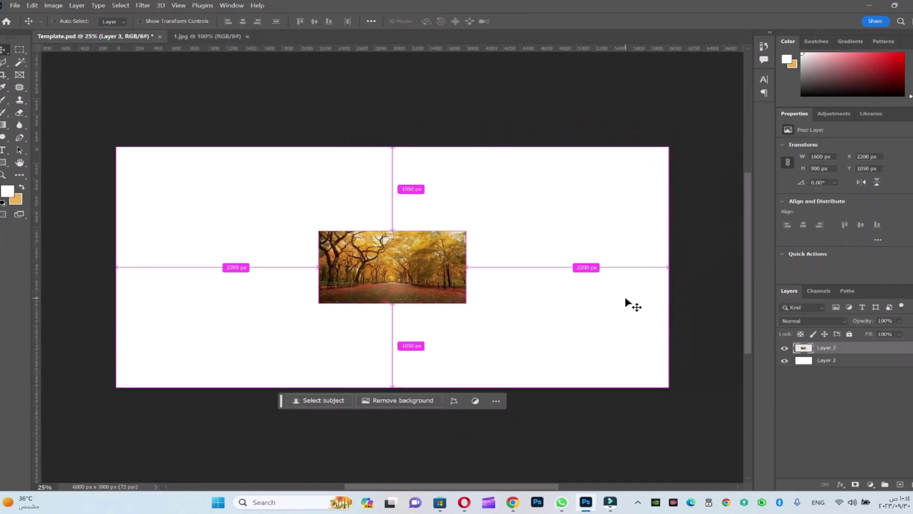
Transform the pasted photo to 3200 x 3000 px, aligned to the canvas's upper-left corner at full canvas height
key(ctrl+t)
drag(401, 281, 147, 172)
drag(261, 220, 410, 388)
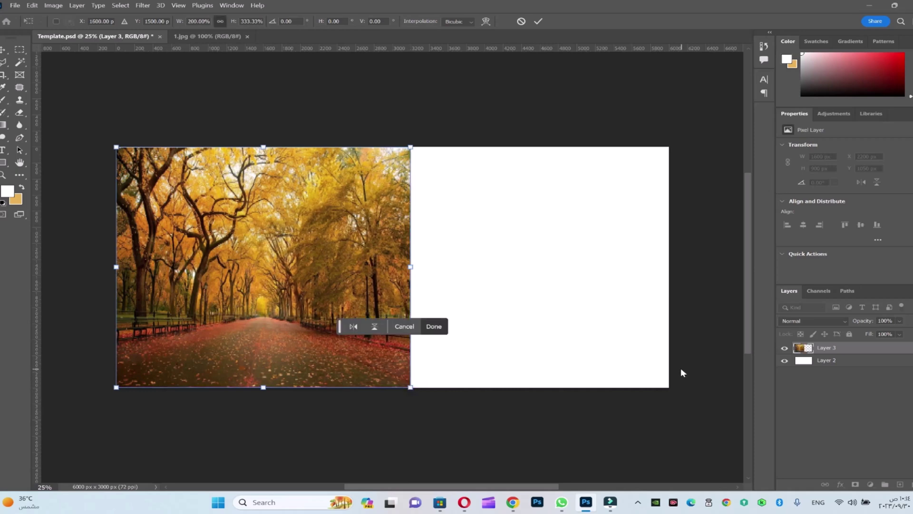
key(Return)
Duplicate the photo layer and place the copy directly beside the original at X 3200 px
key(ctrl)
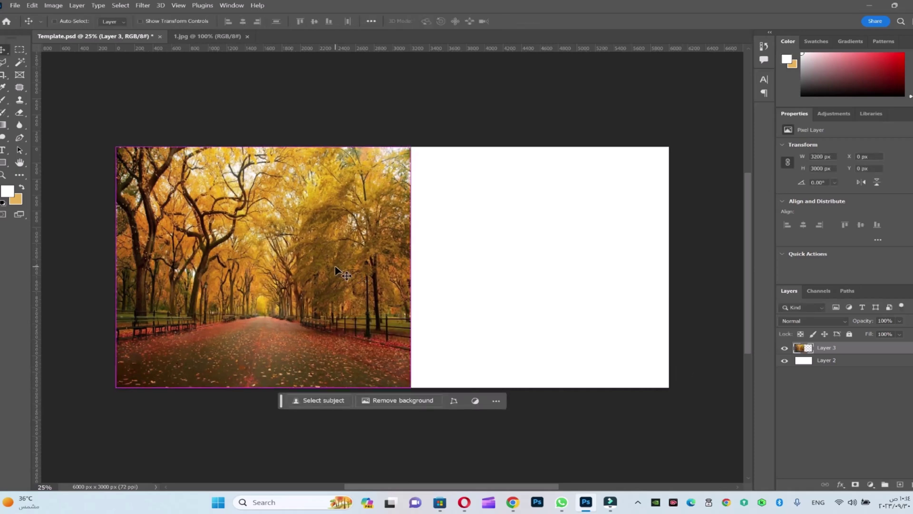
drag(228, 253, 522, 250)
right_click(538, 231)
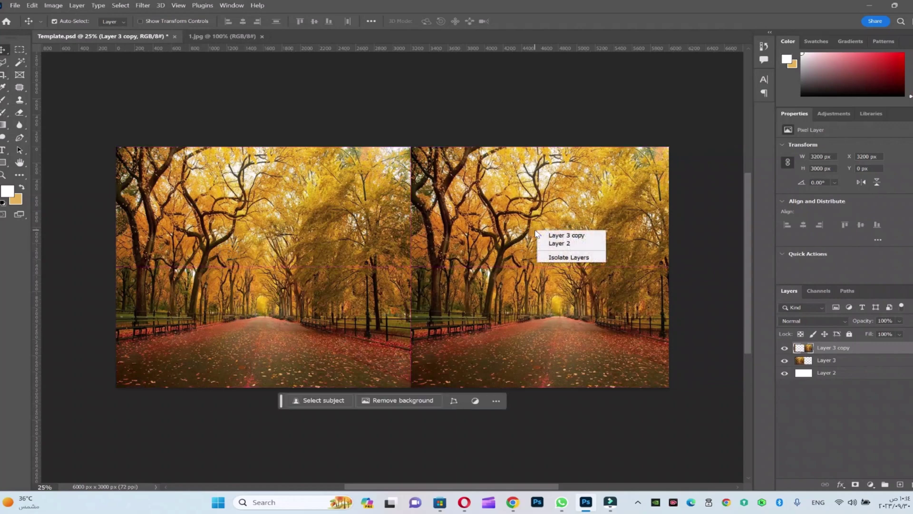
key(Escape)
Arrange the two photos edge to edge, with Layer 3 copy on the left at X -344 px and Layer 3 on the right
right_click(289, 223)
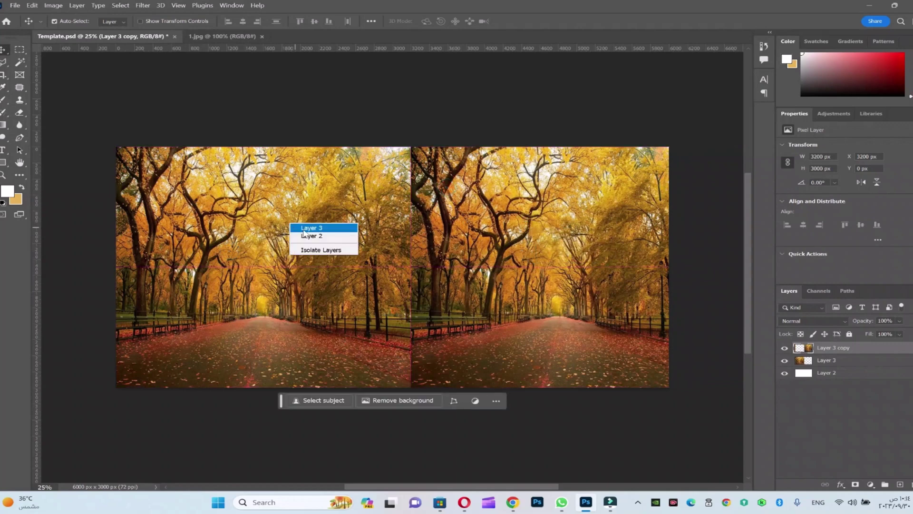
click(299, 227)
drag(289, 236, 231, 239)
right_click(231, 240)
click(257, 241)
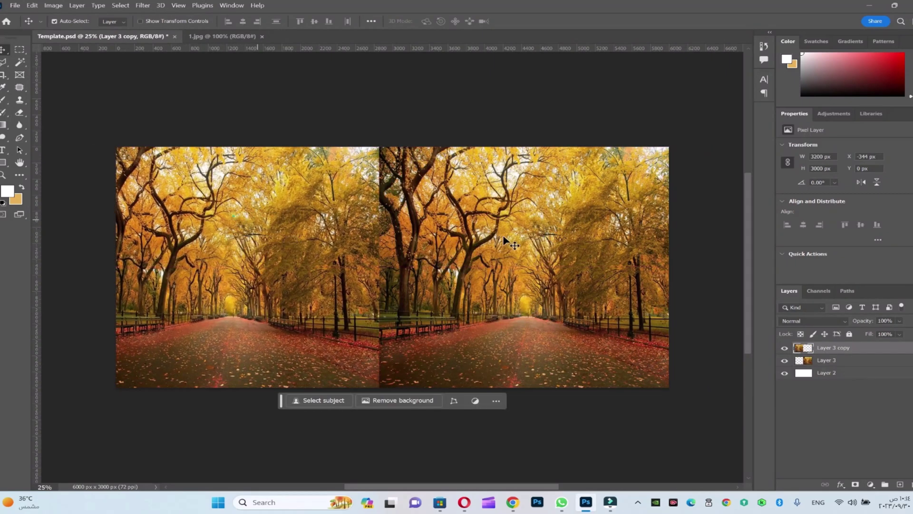
Flip Layer 3 copy horizontally so it mirrors Layer 3 at the seam, and deselect the layer
key(ctrl+t)
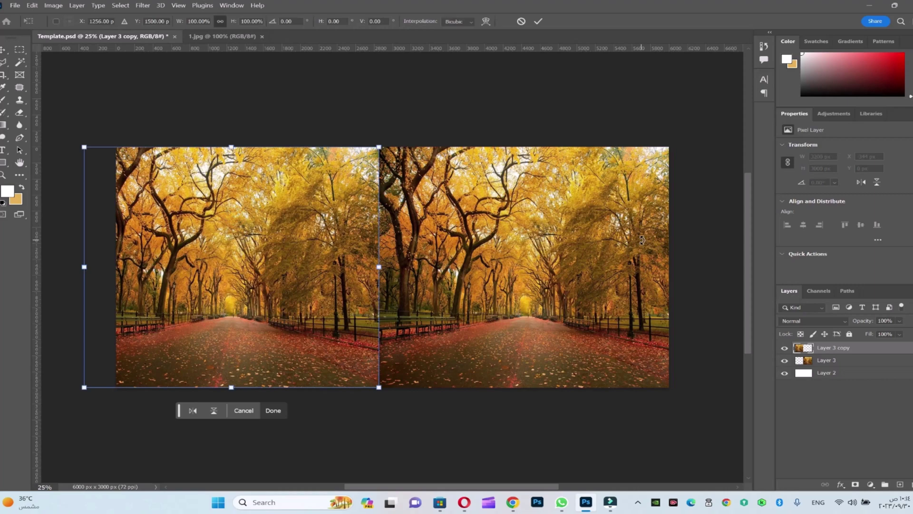
right_click(299, 247)
click(373, 440)
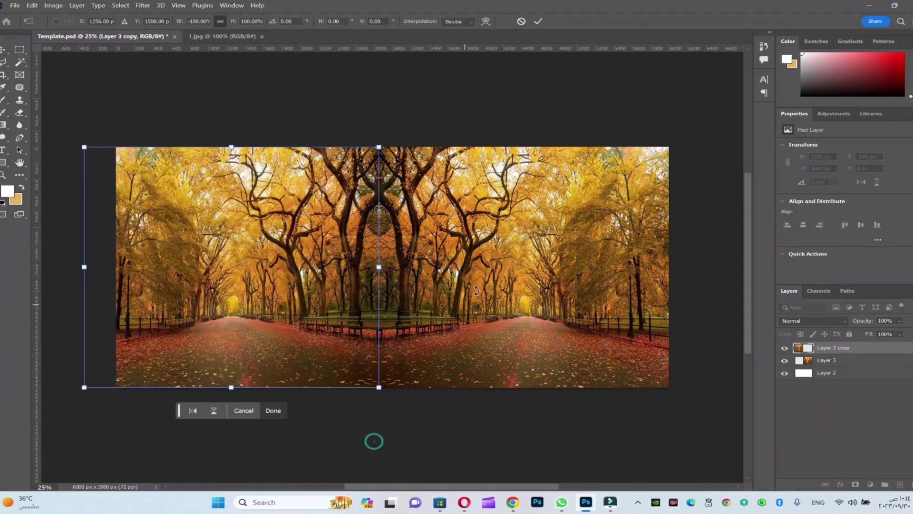
key(Return)
click(732, 332)
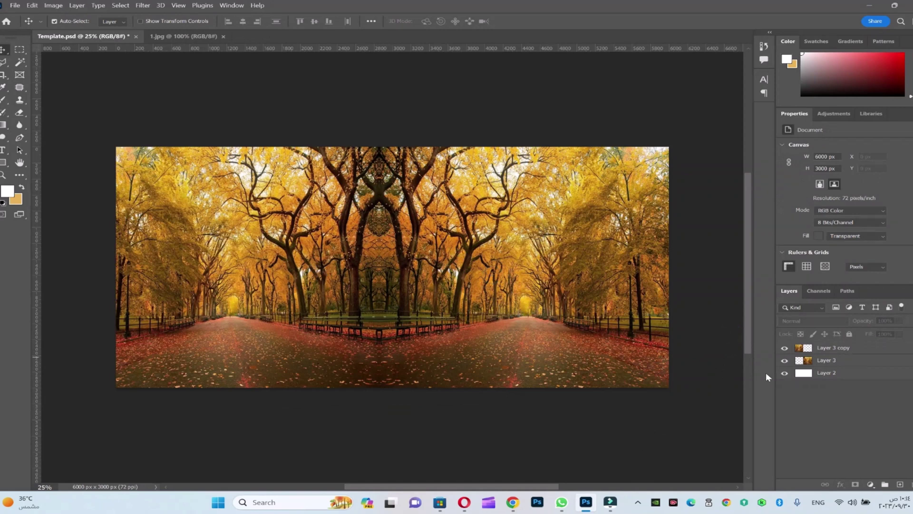
Merge Layer 3 copy, Layer 3 and Layer 2 into a single layer and deselect it
click(845, 361)
click(846, 348)
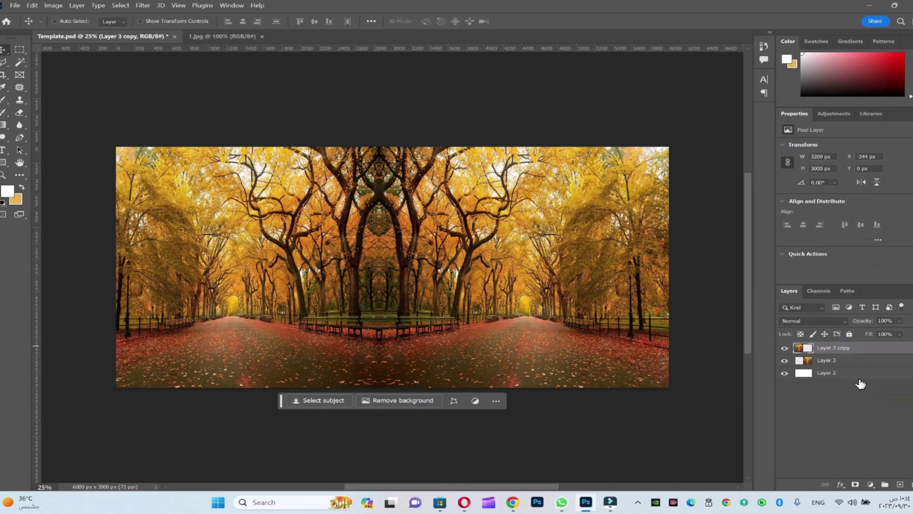
key(ctrl+shift+e)
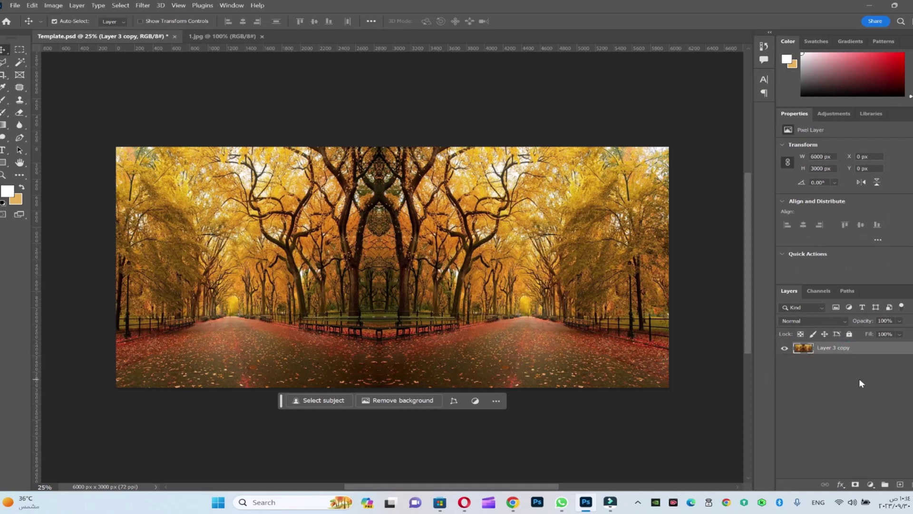
click(598, 440)
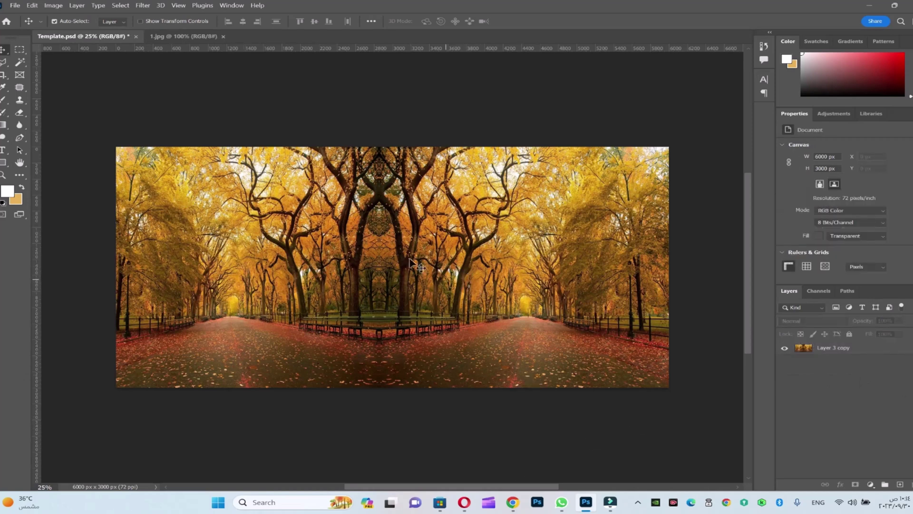
Detach the Template.psd document into a floating window and open its file info
drag(100, 40, 123, 60)
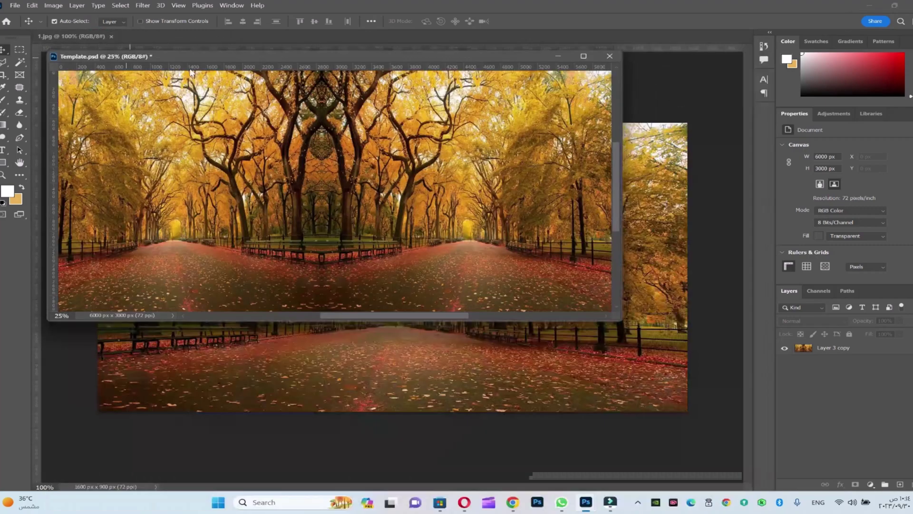
right_click(114, 60)
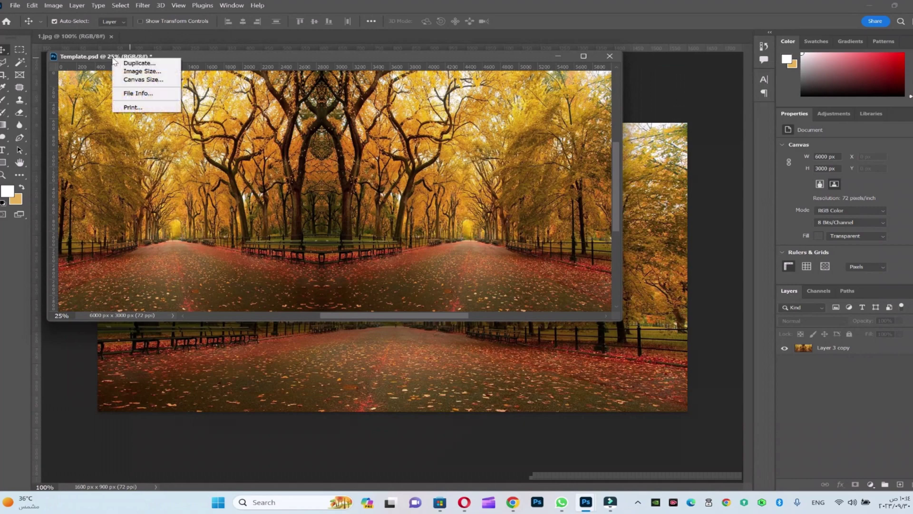
click(146, 95)
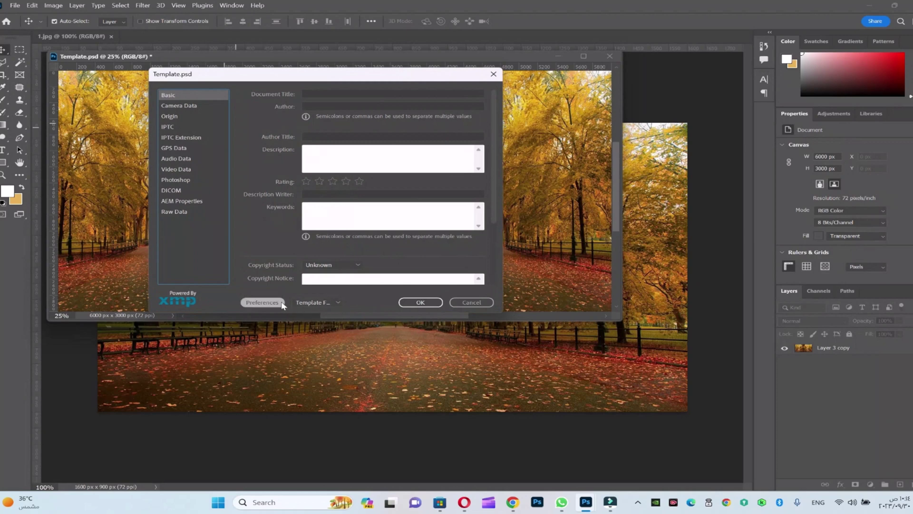
Import the Create 360.xmp metadata template from Desktop > photo 360 > photo 360, replacing existing properties, and accept the file info
click(326, 303)
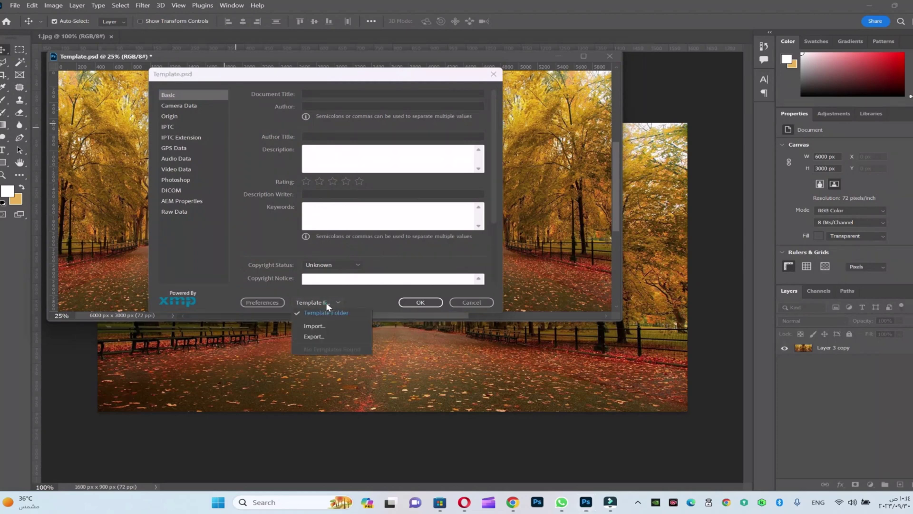
click(340, 326)
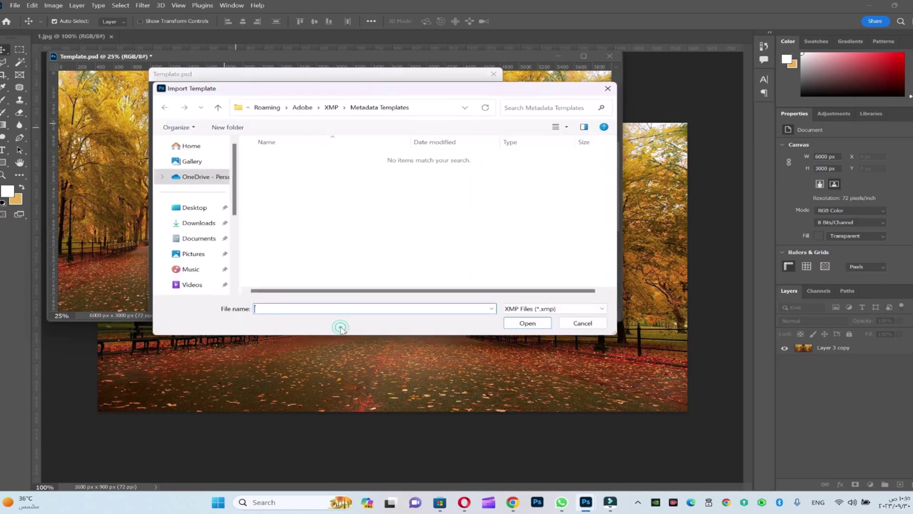
click(207, 213)
double_click(343, 162)
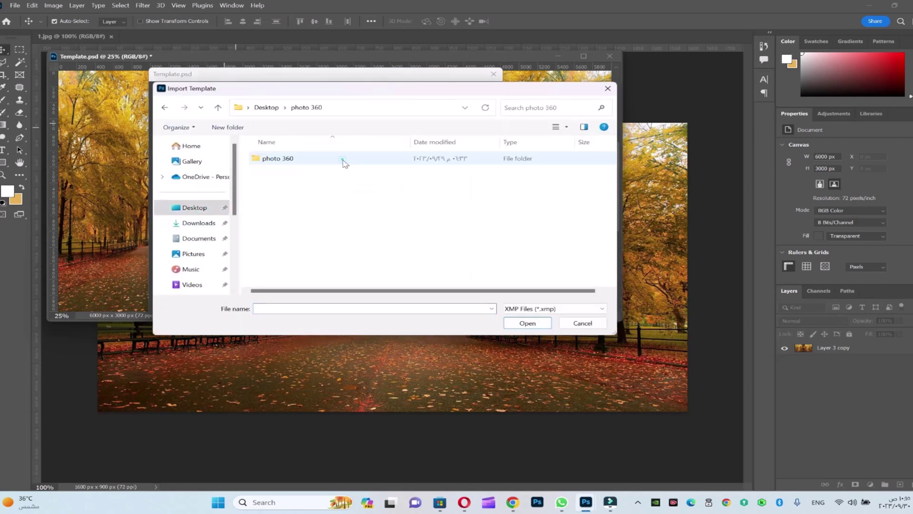
double_click(299, 158)
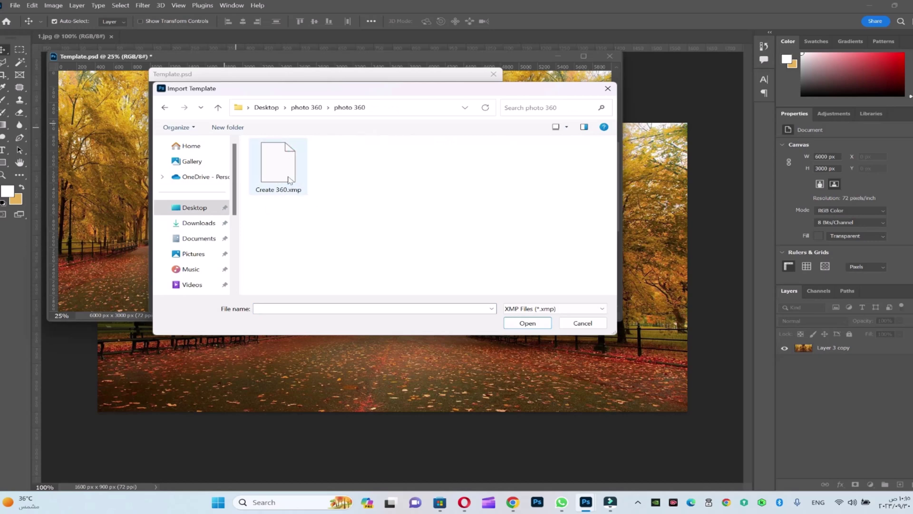
double_click(287, 177)
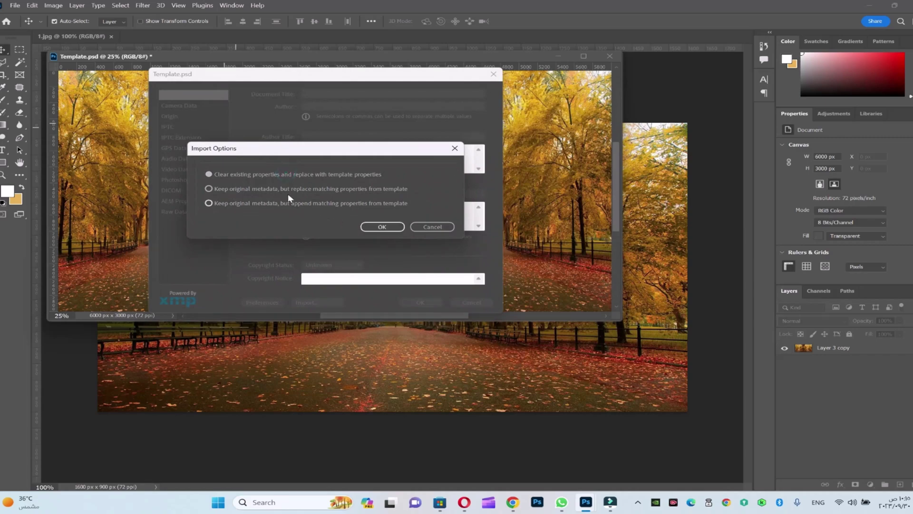
click(382, 227)
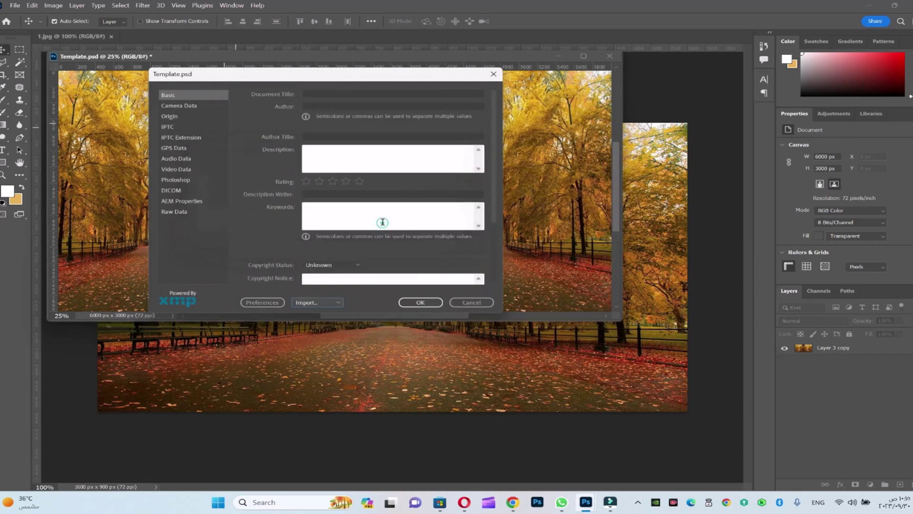
click(421, 302)
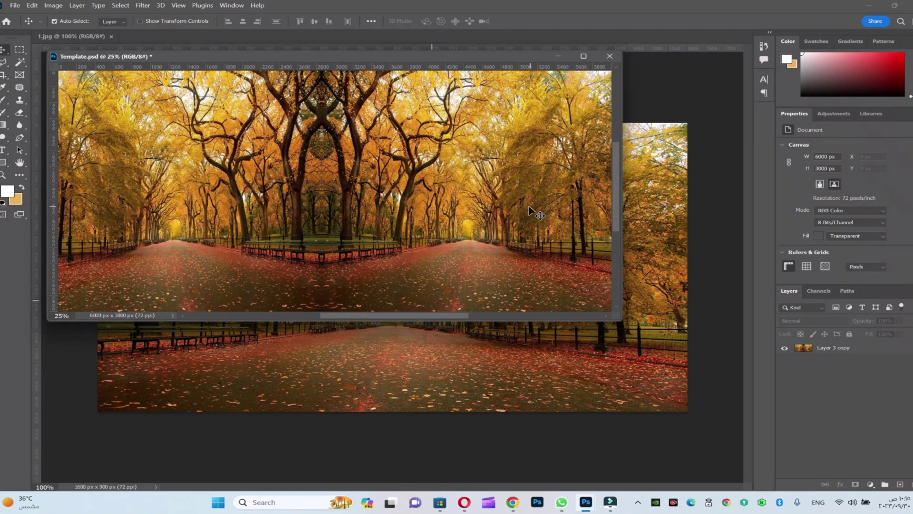
Save the merged panorama to the Desktop as a PNG named 001, accepting the format options
click(14, 5)
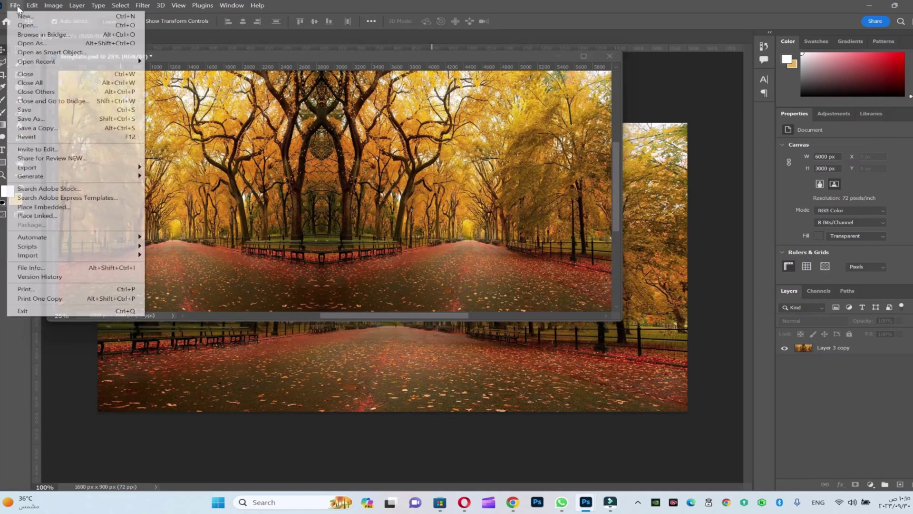
click(28, 119)
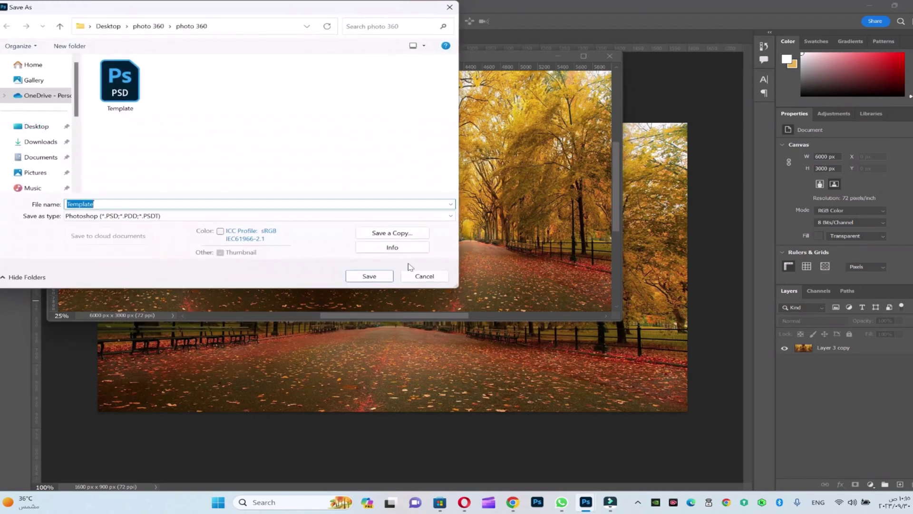
click(143, 216)
click(147, 266)
key(shift+Tab)
text(00)
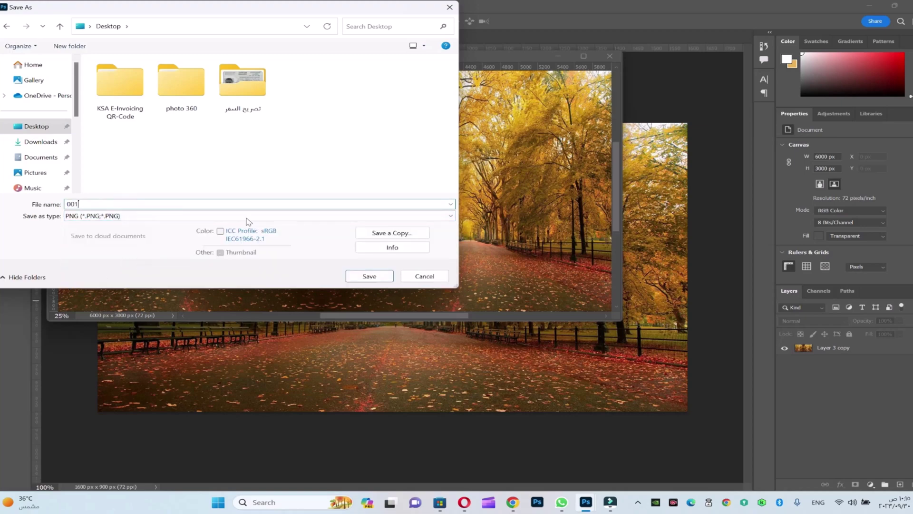
click(370, 276)
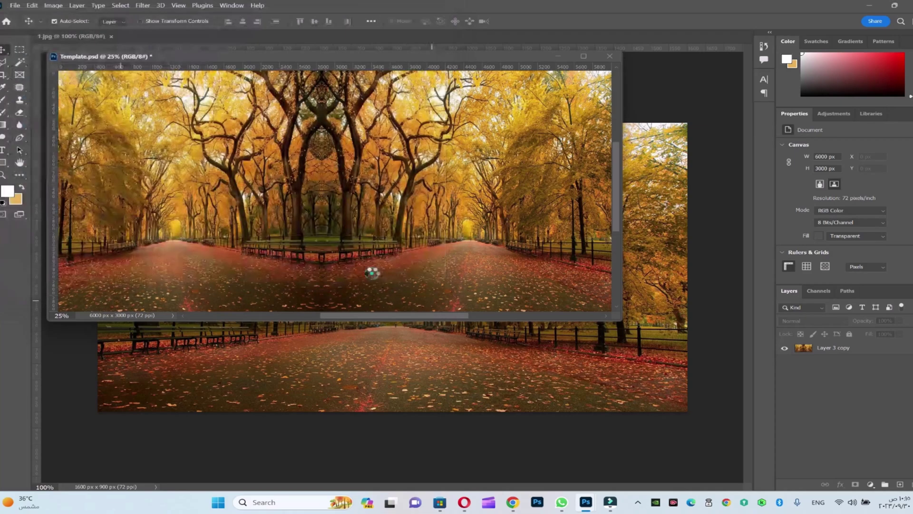
click(519, 149)
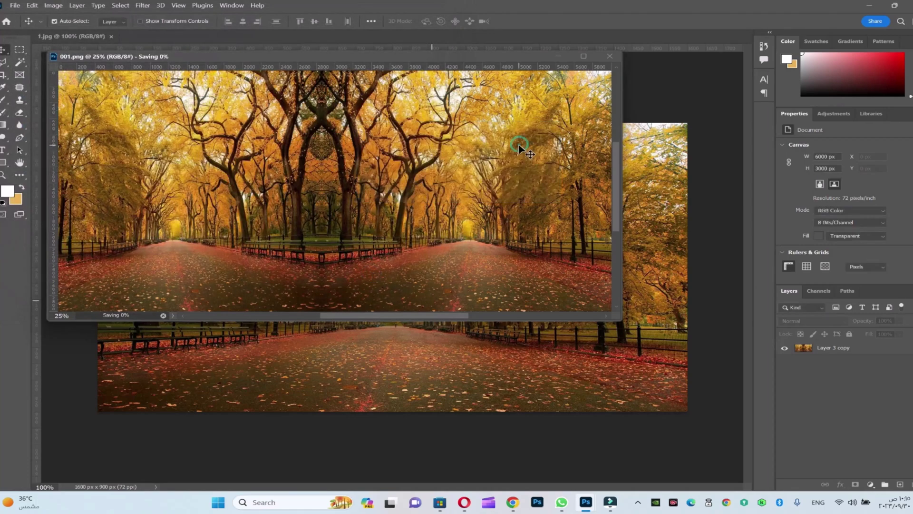
Switch to the Facebook profile in Opera and start a new post with its audience set to Only me (أنا فقط)
click(468, 501)
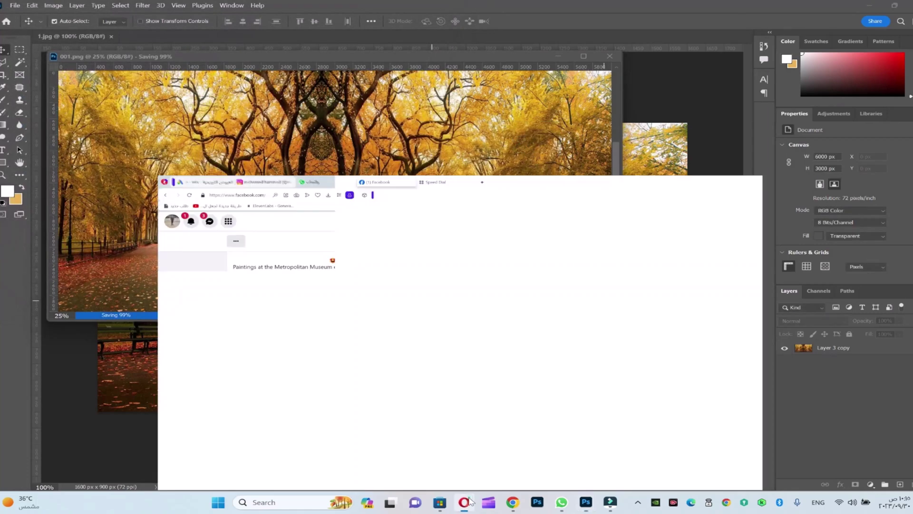
scroll(804, 448, up, 10)
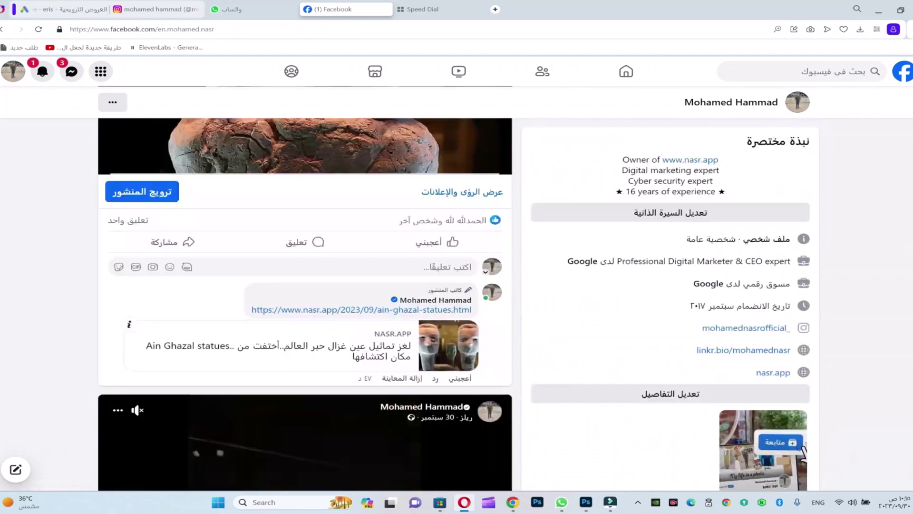
scroll(803, 448, up, 6)
scroll(671, 286, down, 4)
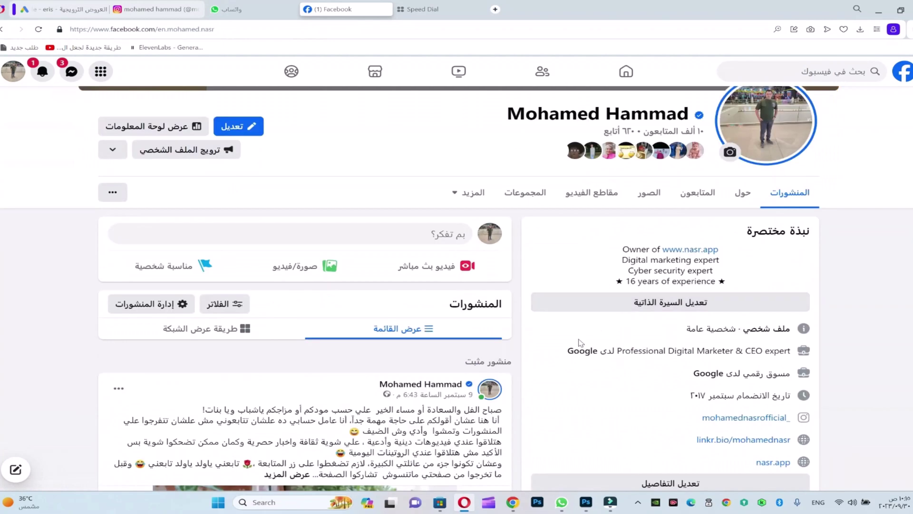
click(452, 234)
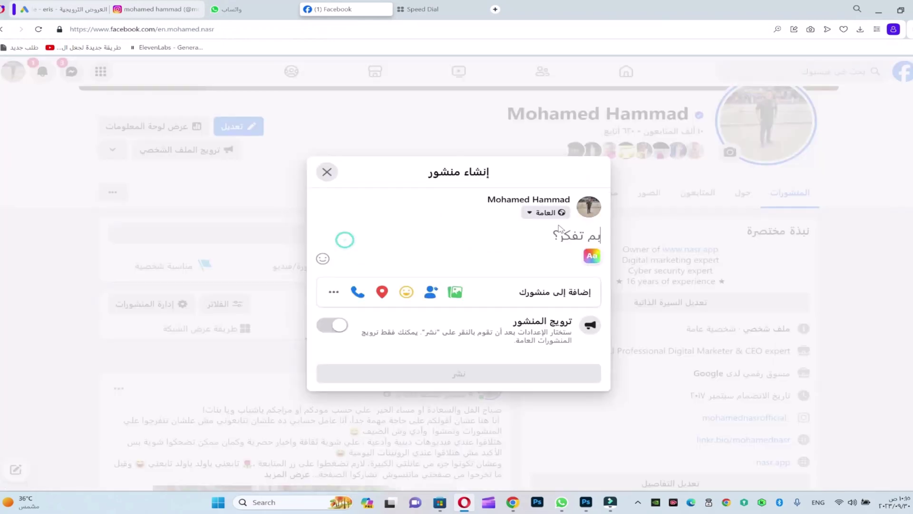
click(547, 213)
scroll(545, 304, down, 2)
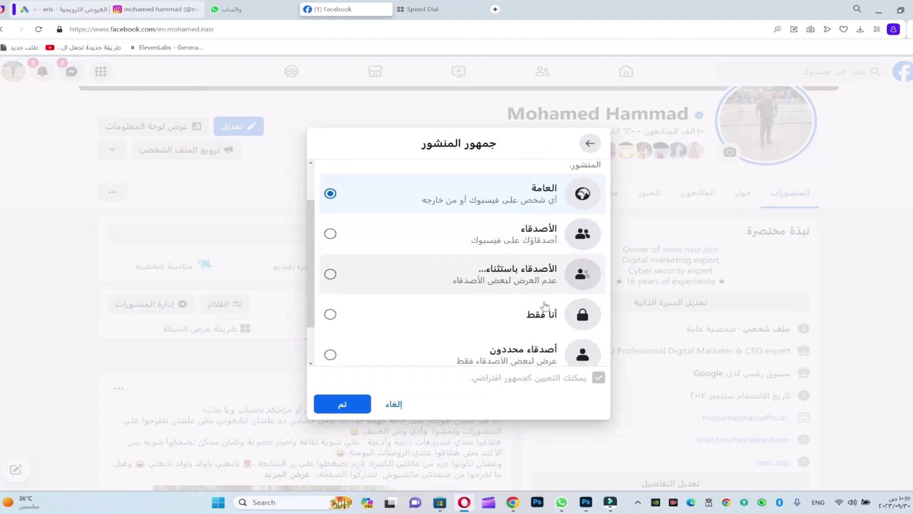
click(545, 307)
click(346, 405)
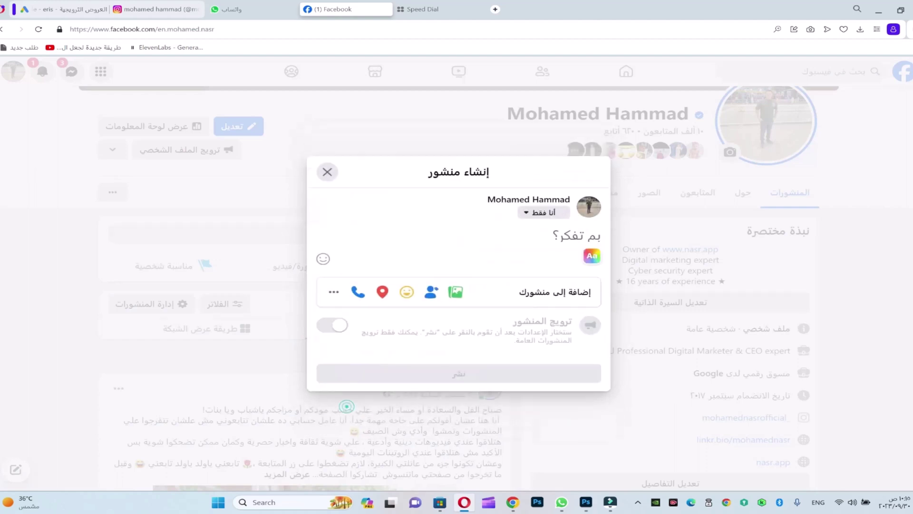
Attach the 001 image from the Desktop to the post
click(455, 291)
click(479, 258)
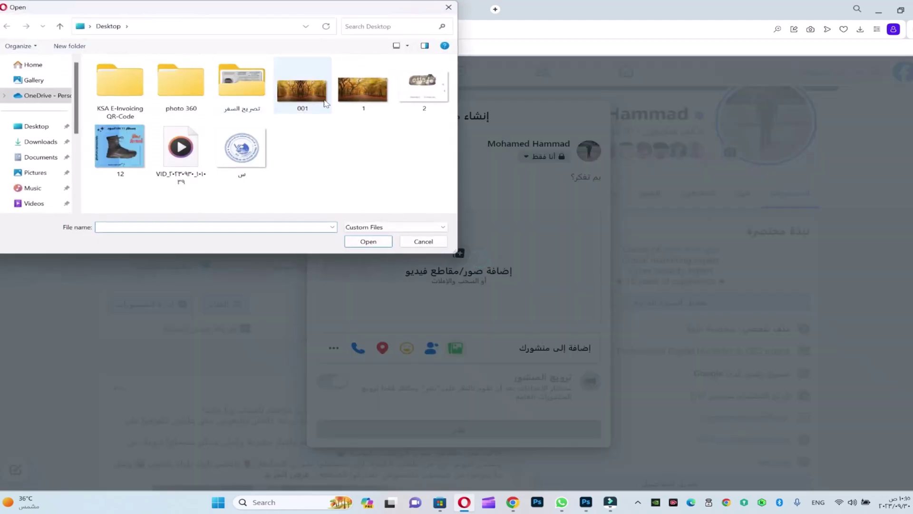
click(307, 97)
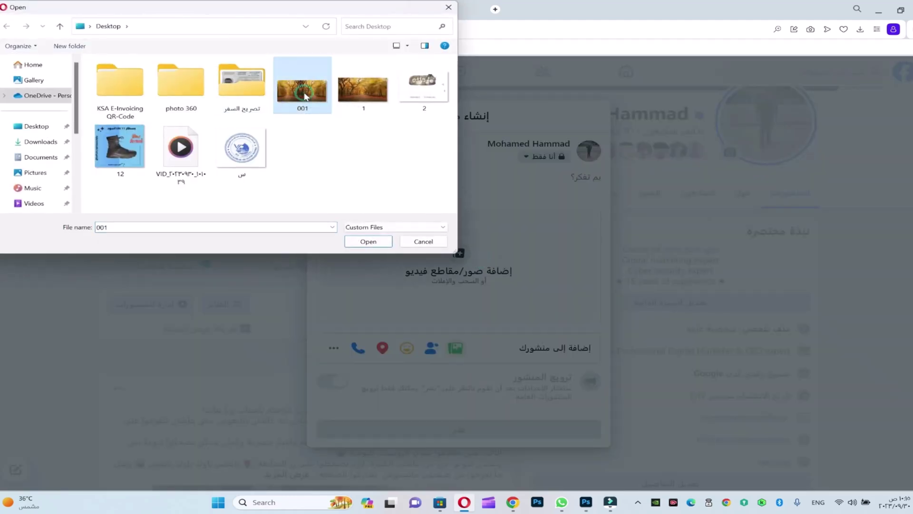
double_click(306, 97)
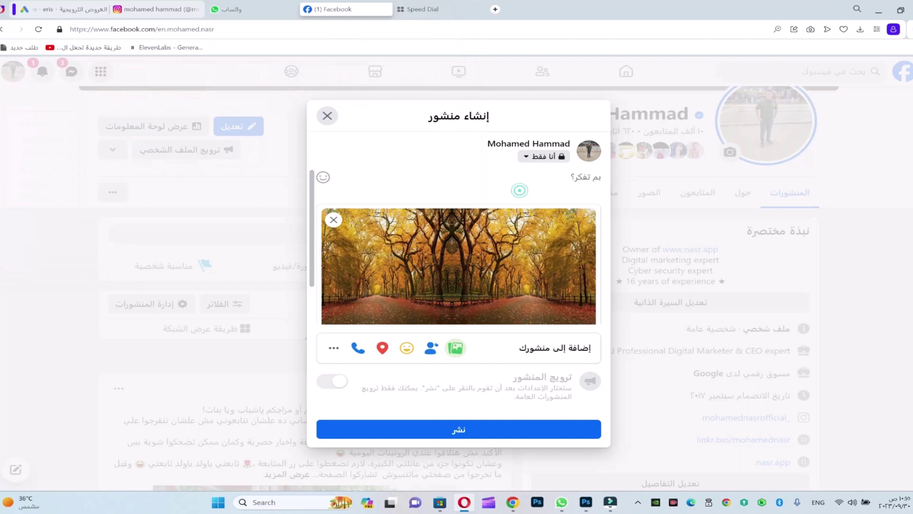
Caption the post "قناة مصراوى بلس" followed by a heart-eyes emoji and publish it
text(rk)
key(BackSpace)
key(BackSpace)
key(alt+shift)
text(قا)
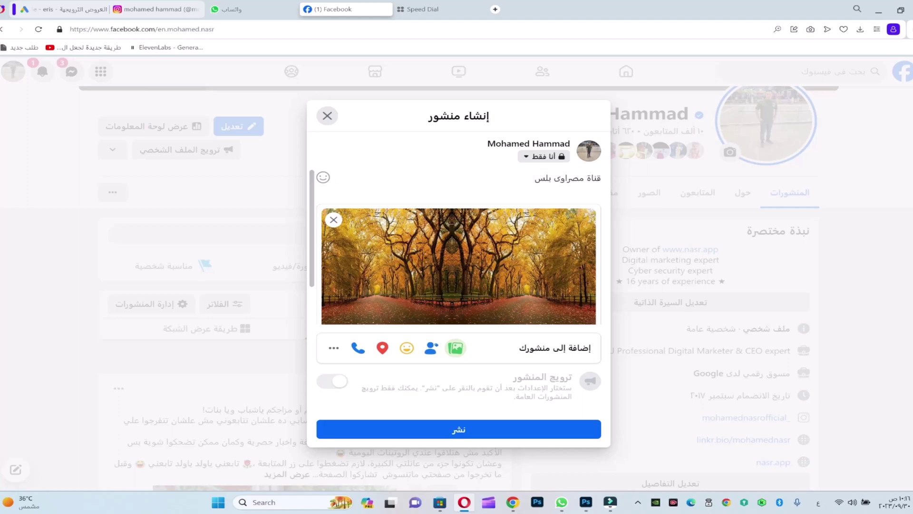
click(323, 177)
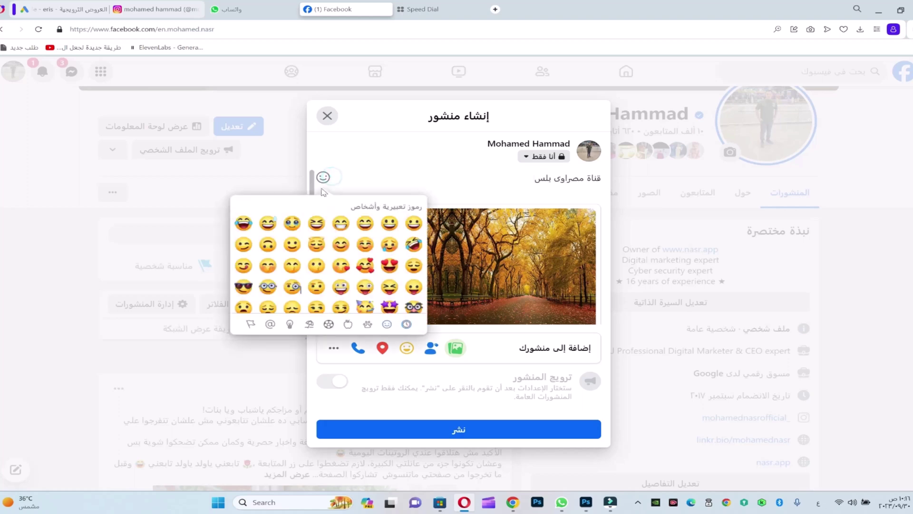
click(390, 265)
click(438, 184)
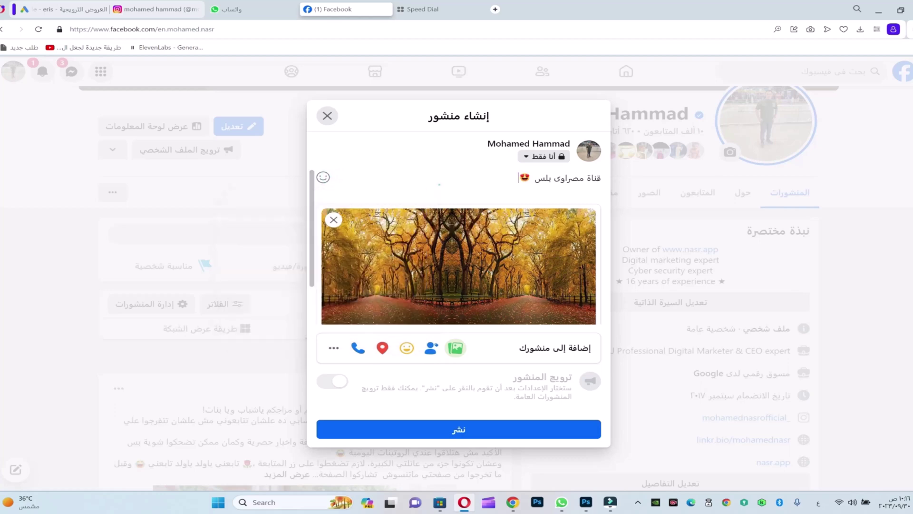
click(485, 433)
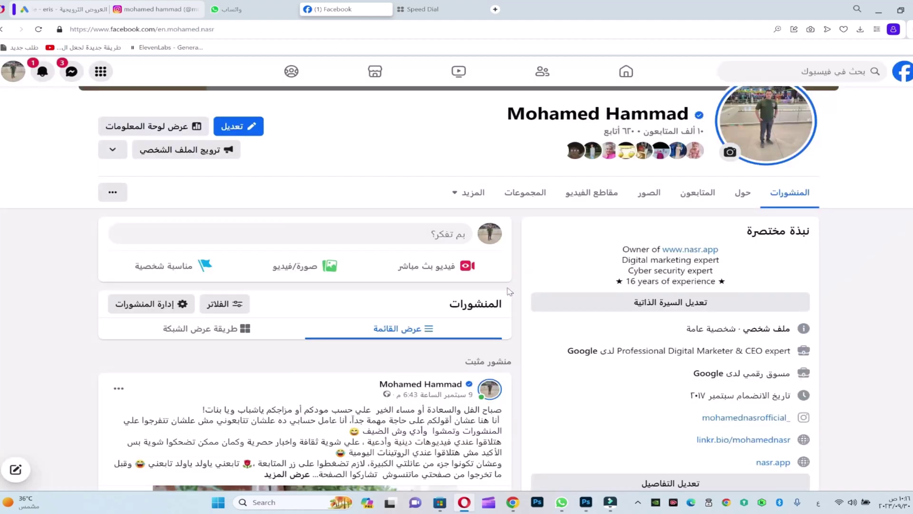
Find the published panorama on the profile, examine it in the full photo viewer, and leave the viewer
scroll(509, 291, down, 15)
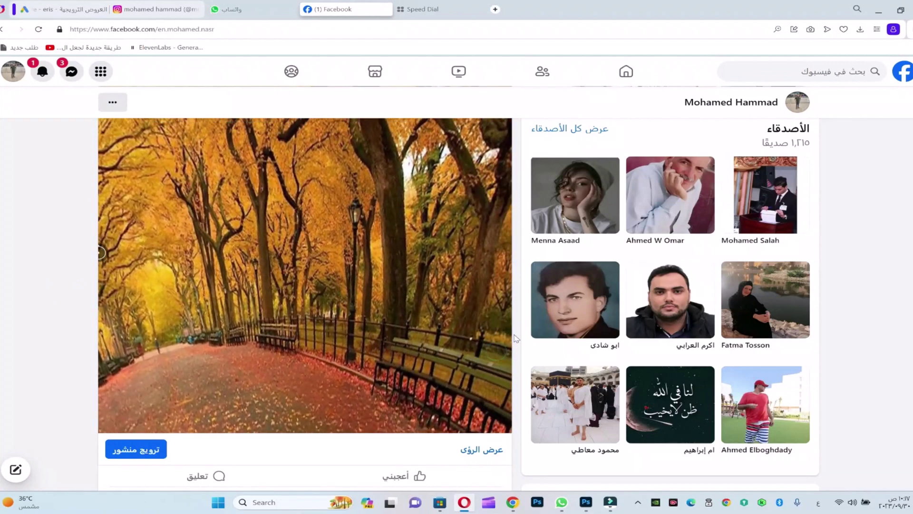
scroll(401, 348, up, 2)
click(395, 349)
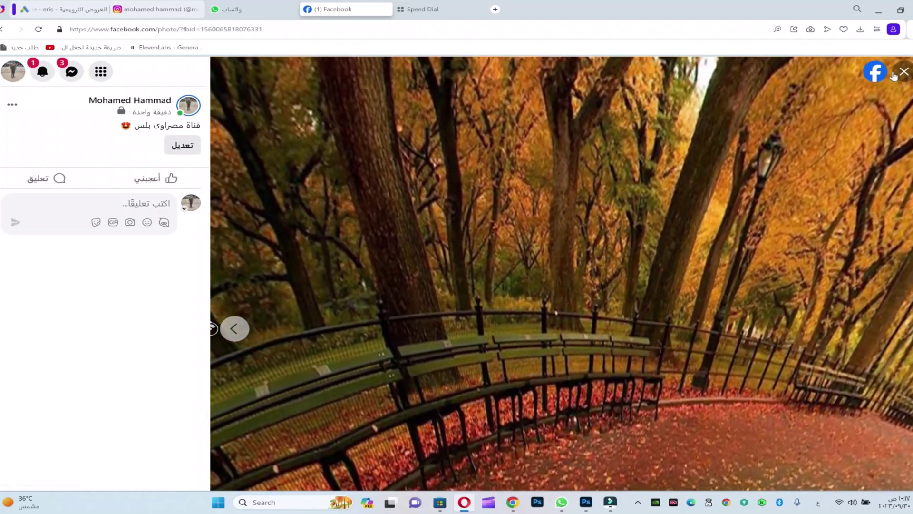
click(877, 79)
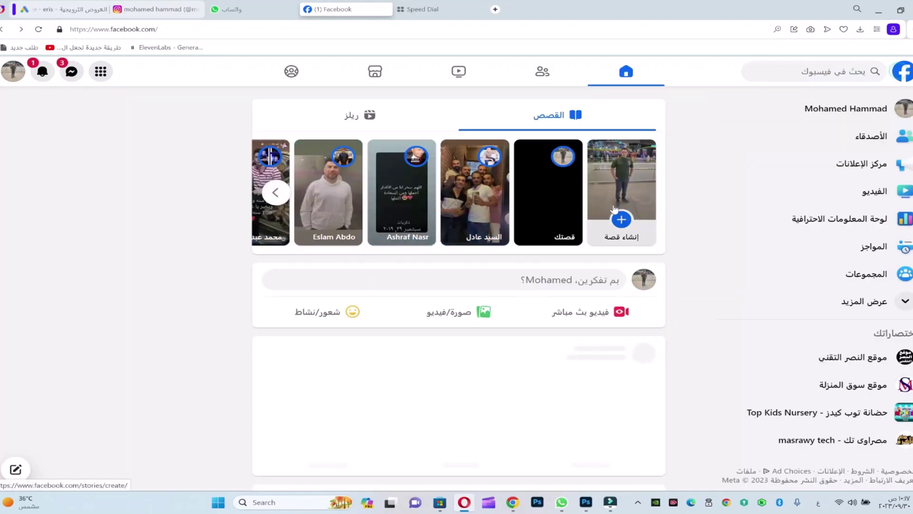
Return to the profile and examine how the 360-degree photo post displays in the timeline
click(896, 110)
scroll(503, 289, down, 15)
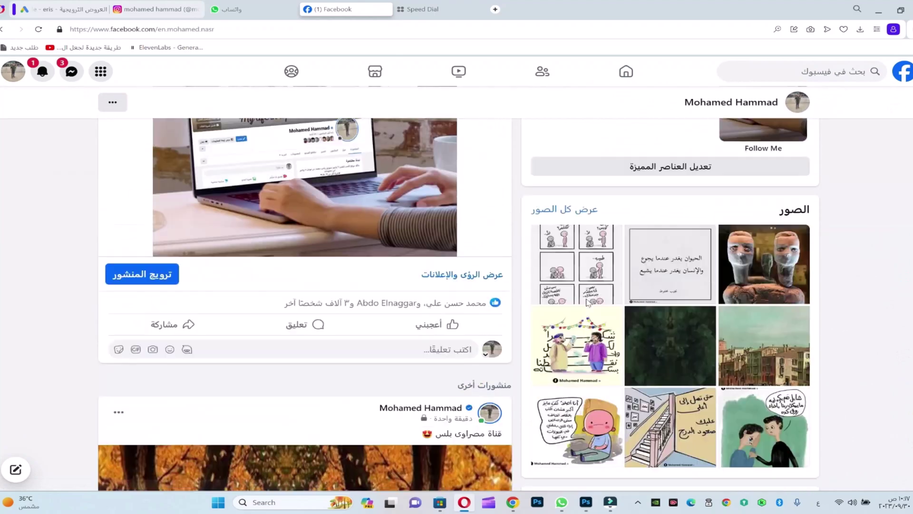
scroll(587, 302, down, 4)
scroll(18, 288, up, 5)
scroll(18, 288, down, 4)
scroll(18, 289, up, 3)
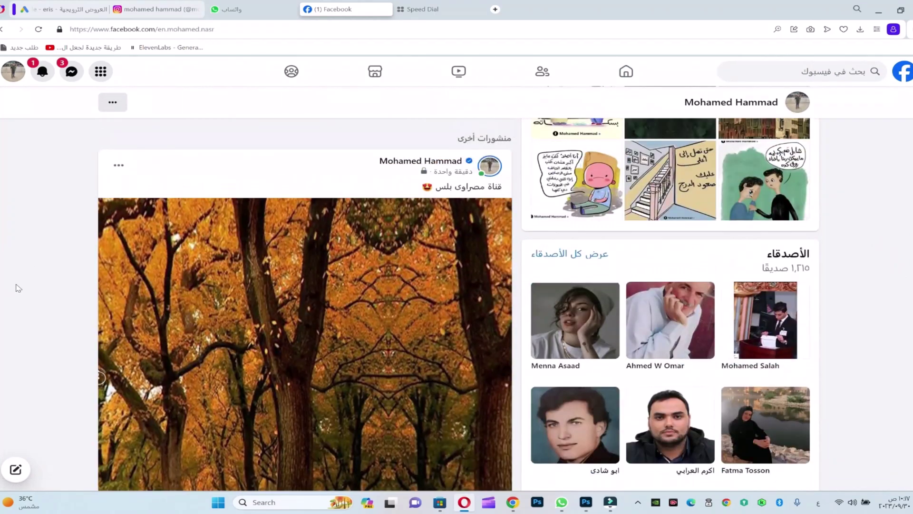
scroll(19, 288, down, 2)
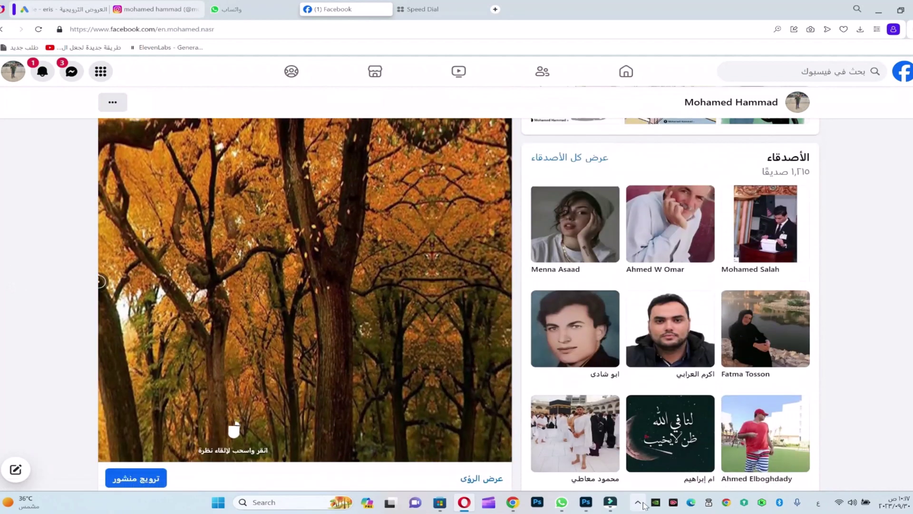